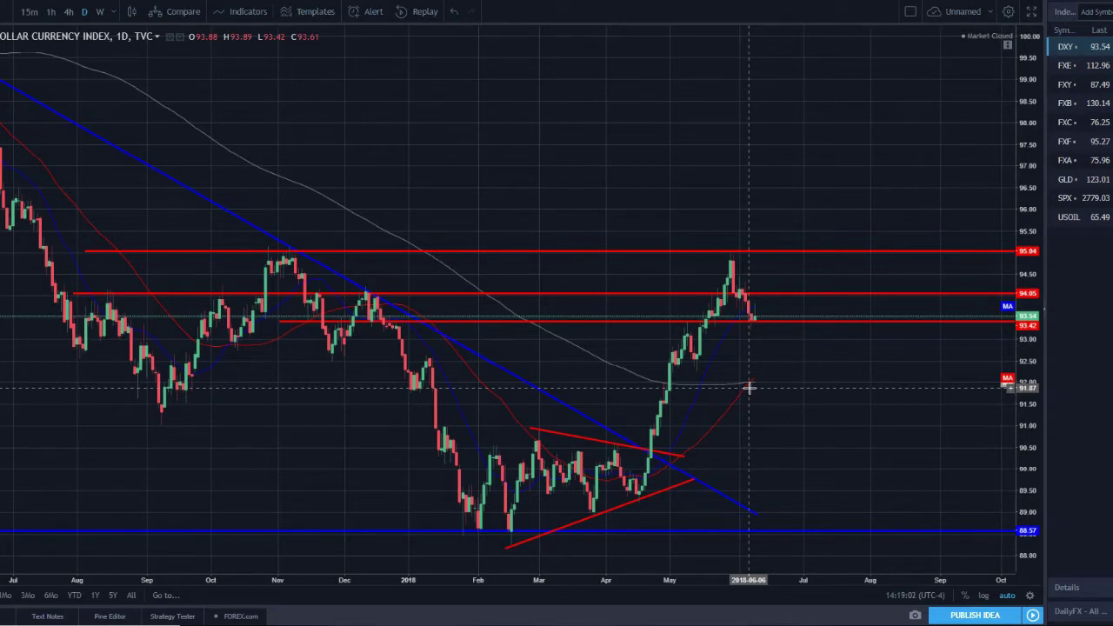
Load the Euro Currency Trust (FXE) chart from the watchlist.
{"action": "left_click", "coordinate": [1094, 84]}
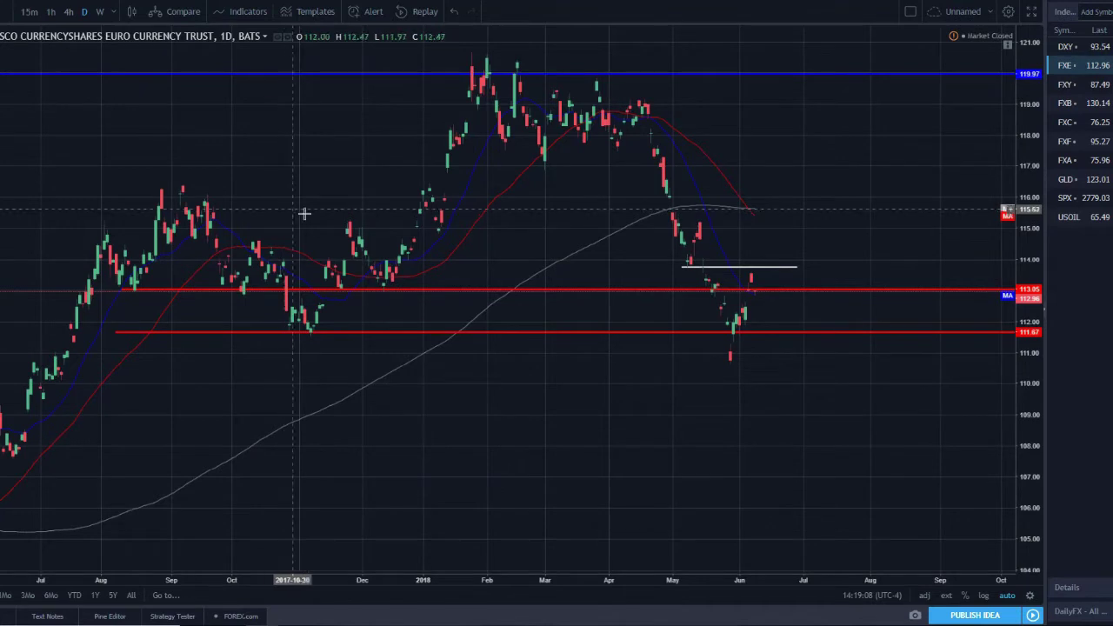
Inspect the red 111.67 support line on FXE, then load the Japanese Yen Trust (FXY) chart.
{"action": "scroll", "coordinate": [736, 340], "scroll_direction": "up", "scroll_amount": 1}
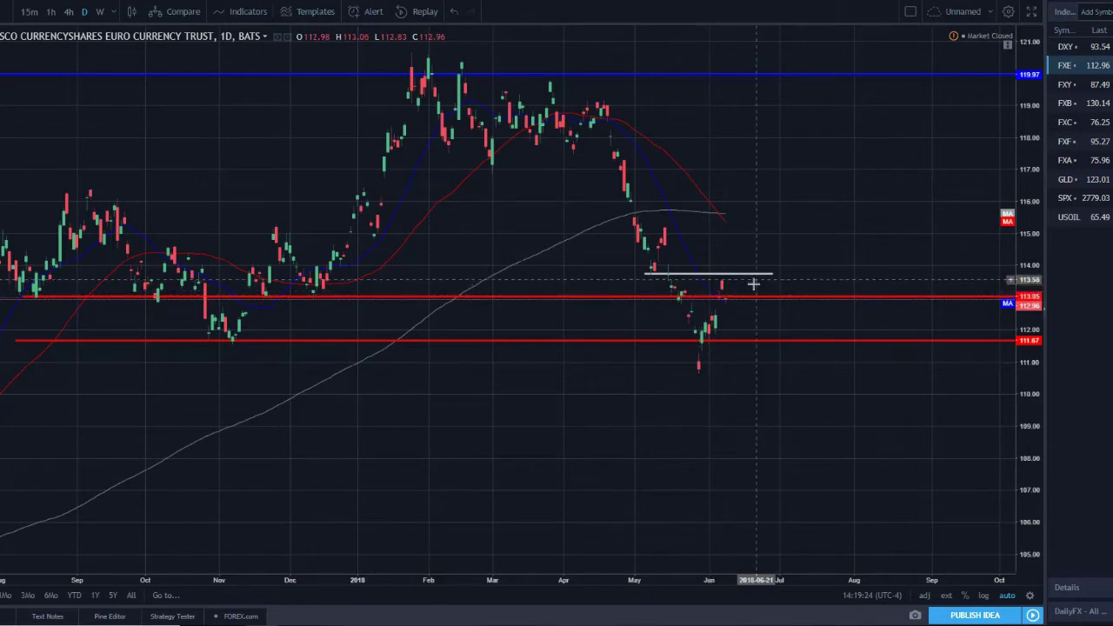
{"action": "left_click", "coordinate": [720, 340]}
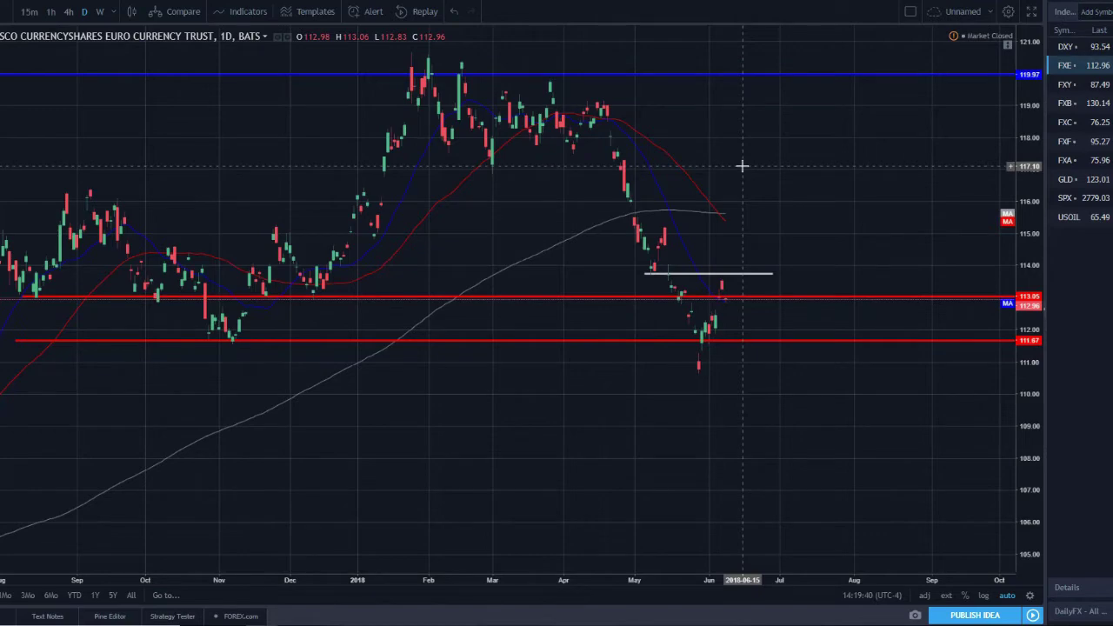
{"action": "key", "text": "Down"}
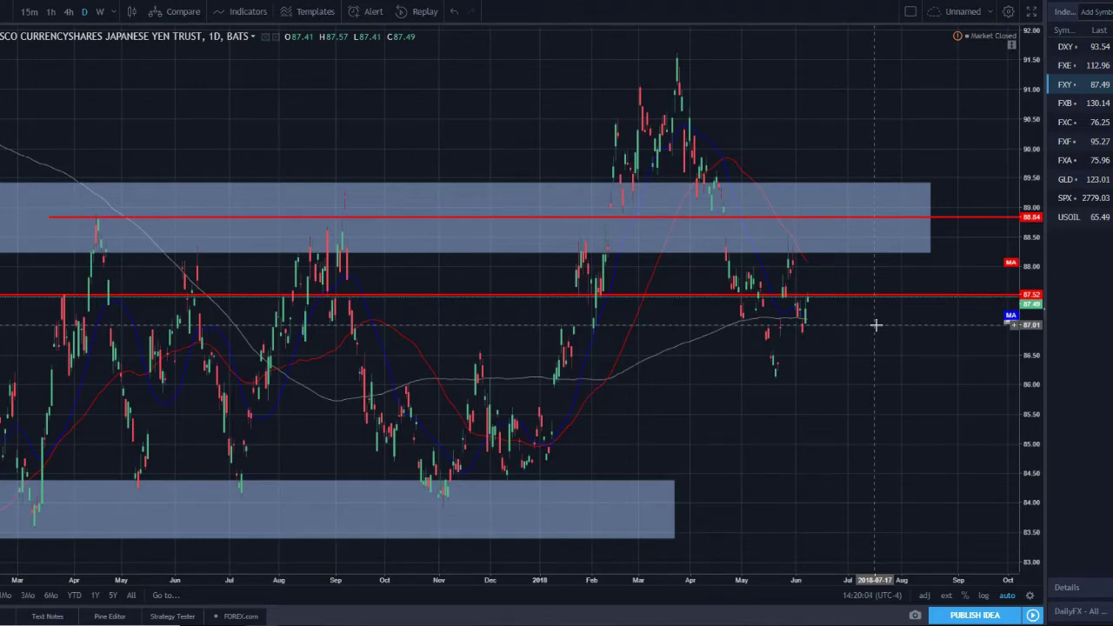
Step to the British Pound Trust (FXB) chart, then load the Canadian Dollar Trust (FXC).
{"action": "key", "text": "Down"}
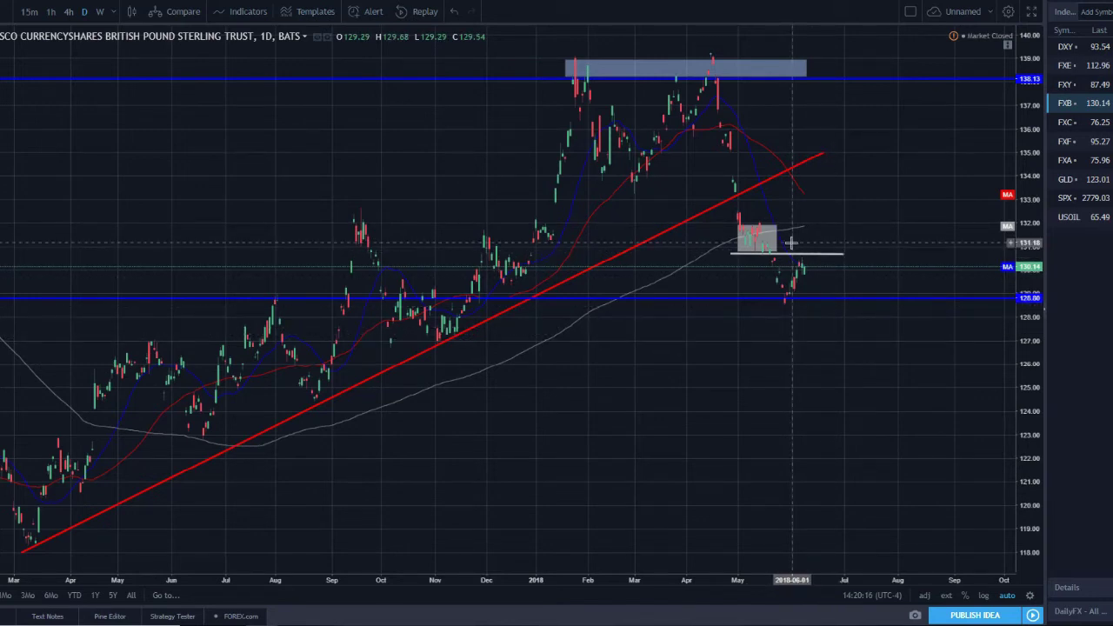
{"action": "left_click", "coordinate": [1066, 122]}
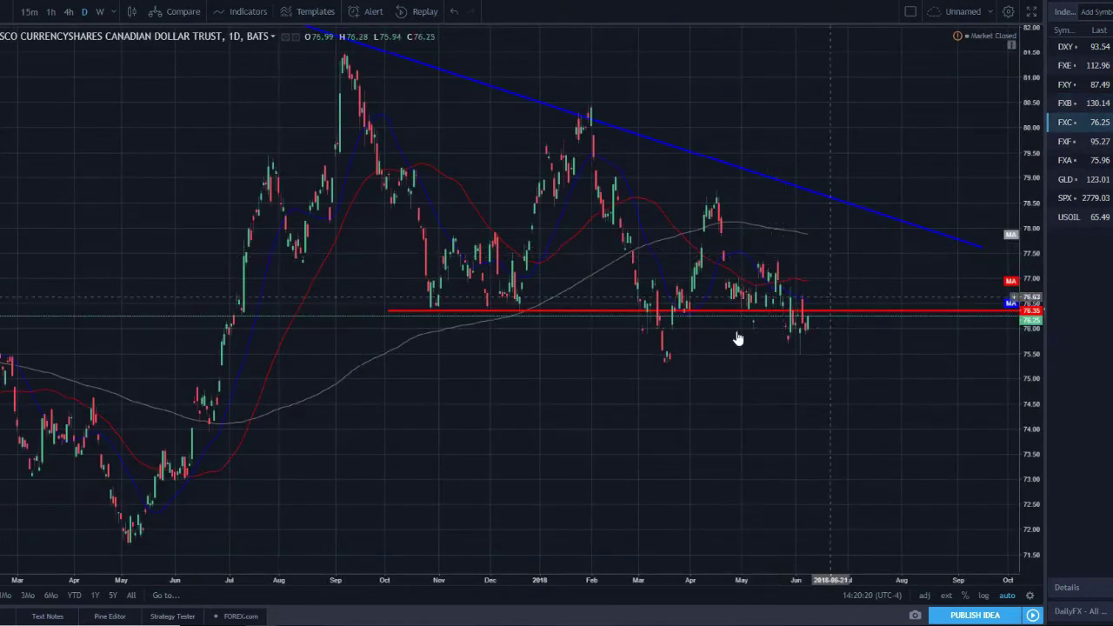
Box the April–June sideways FXC candles as a grey zone, then load the Swiss Franc Trust (FXF).
{"action": "mouse_move", "coordinate": [716, 279]}
{"action": "left_mouse_down"}
{"action": "mouse_move", "coordinate": [773, 326]}
{"action": "mouse_move", "coordinate": [832, 337]}
{"action": "left_mouse_up"}
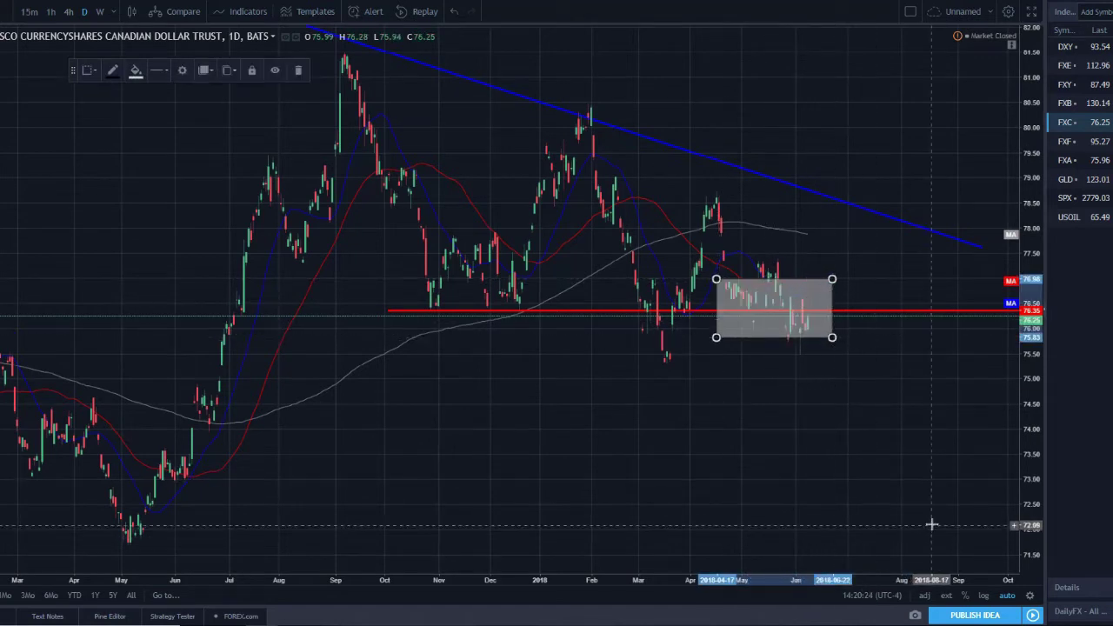
{"action": "left_click", "coordinate": [834, 396]}
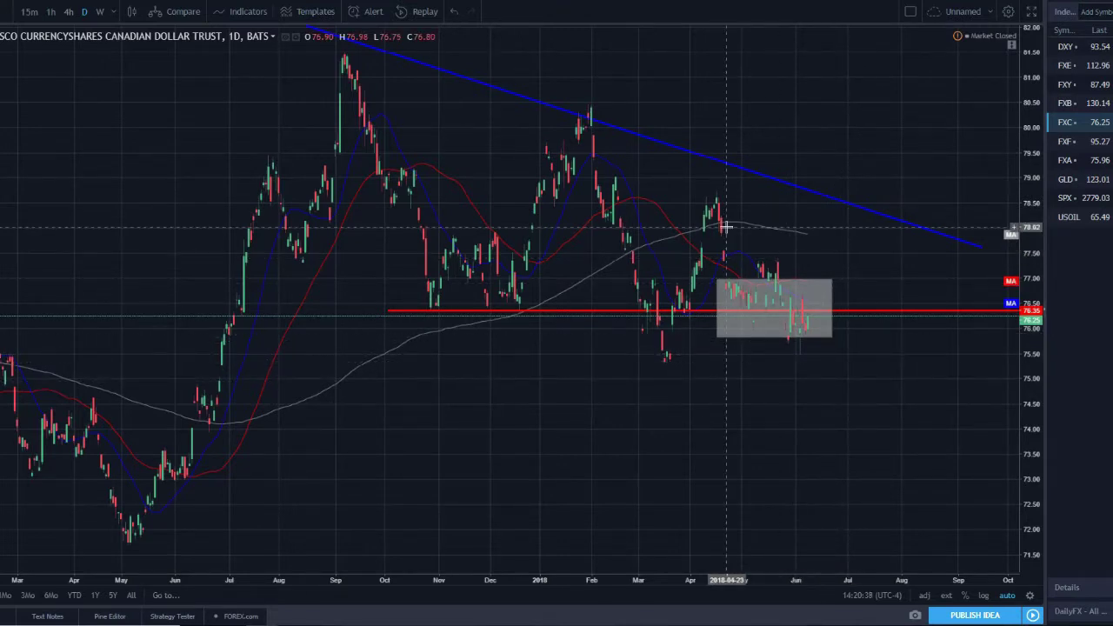
{"action": "key", "text": "Down"}
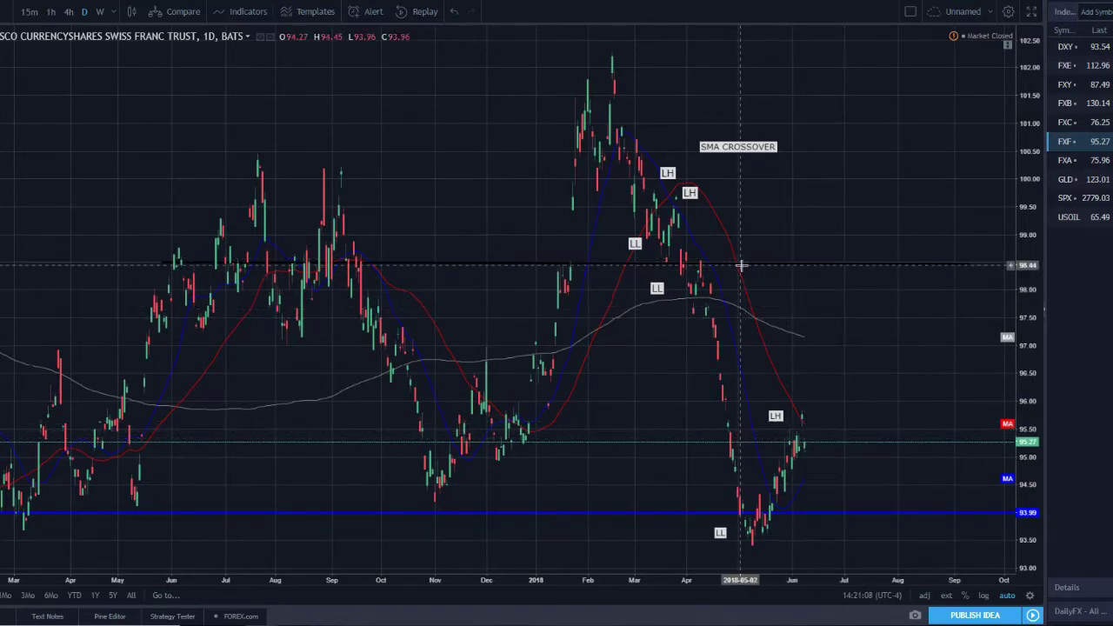
Review the Australian Dollar Trust (FXA) chart zoomed in, then switch to Finviz's NZD futures page.
{"action": "left_click", "coordinate": [1082, 162]}
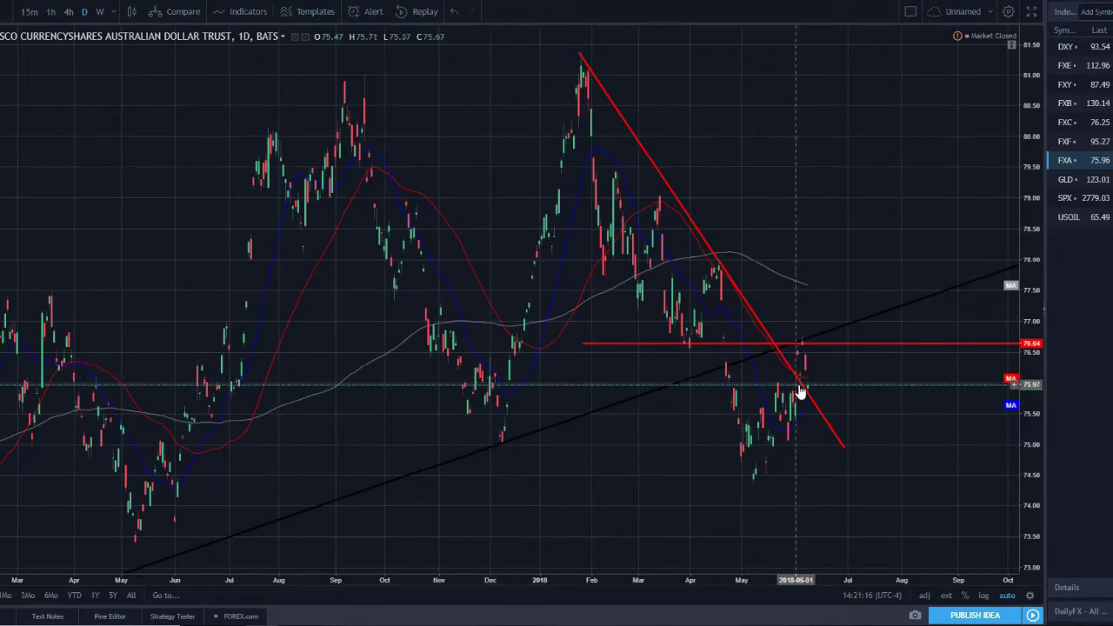
{"action": "scroll", "coordinate": [788, 358], "scroll_direction": "up", "scroll_amount": 2}
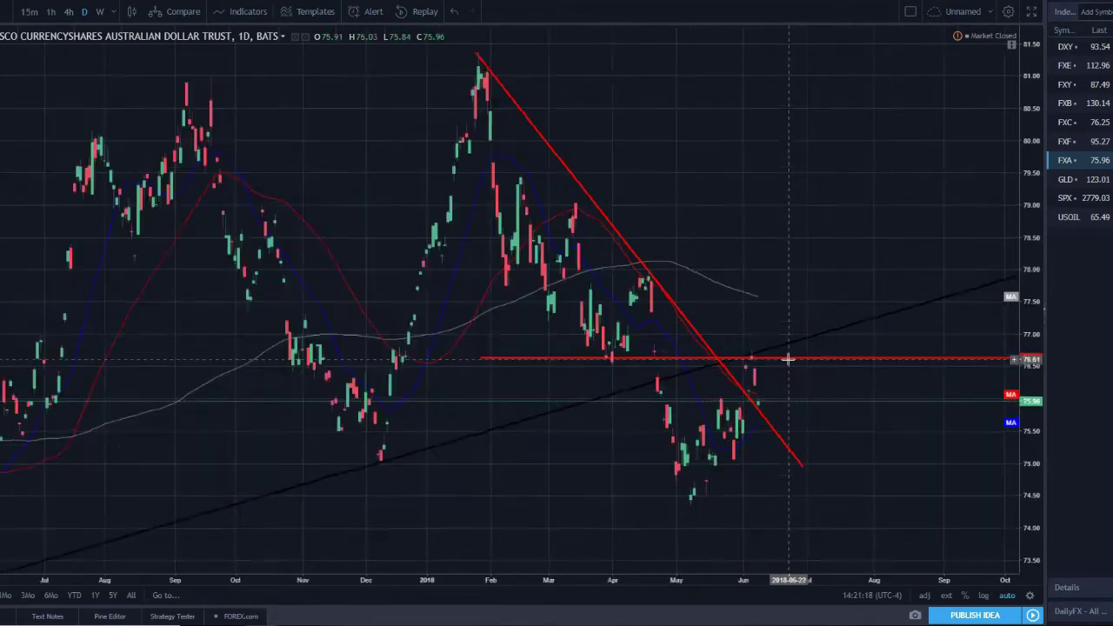
{"action": "scroll", "coordinate": [782, 371], "scroll_direction": "up", "scroll_amount": 2}
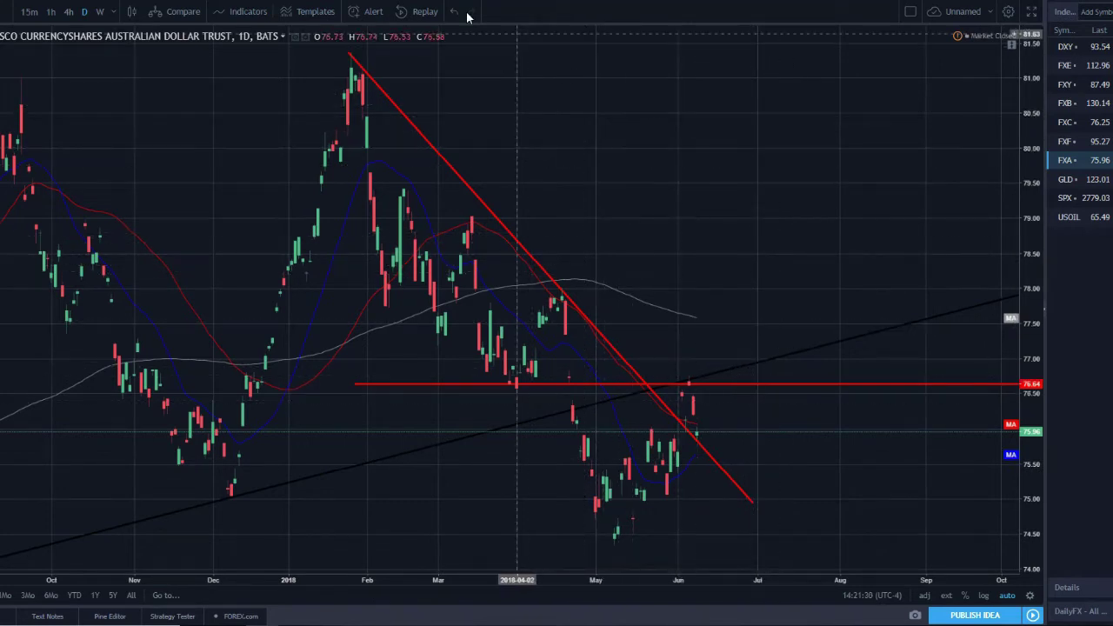
{"action": "key", "text": "ctrl+Tab"}
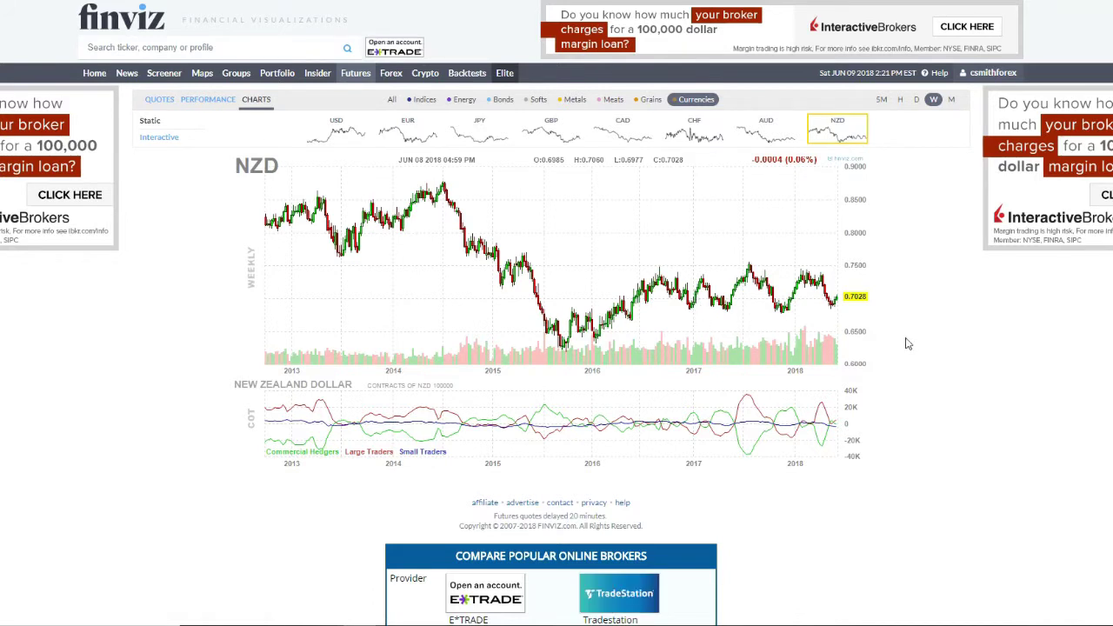
Switch the Finviz NZD futures chart to the daily (D) timeframe.
{"action": "left_click", "coordinate": [919, 100]}
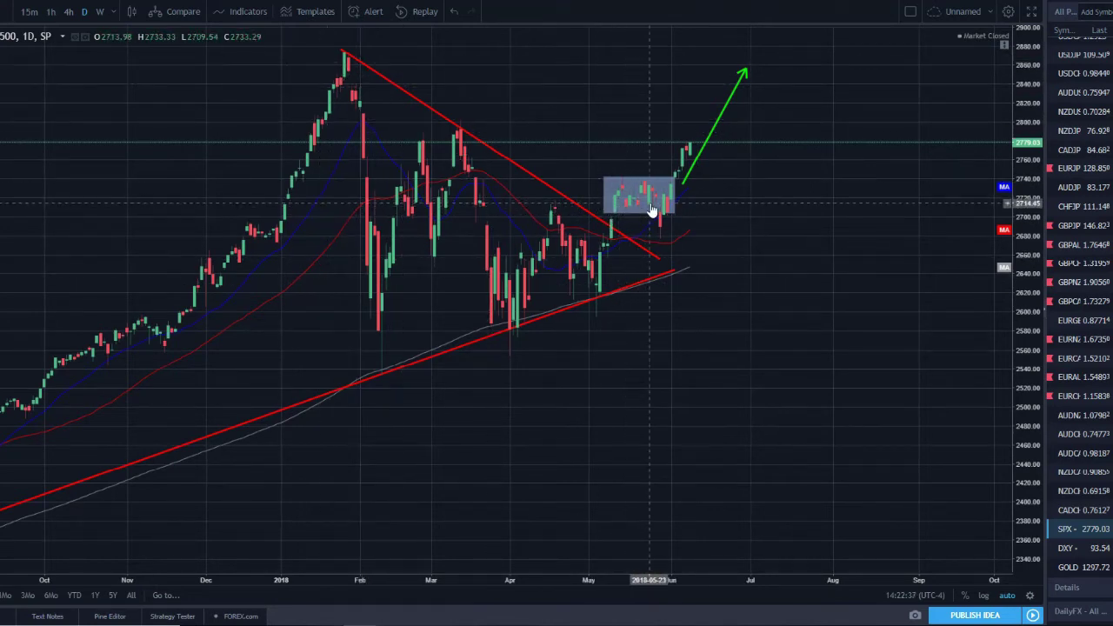
Inspect the blue consolidation box above the S&P 500 triangle, zooming the chart.
{"action": "left_click", "coordinate": [676, 189]}
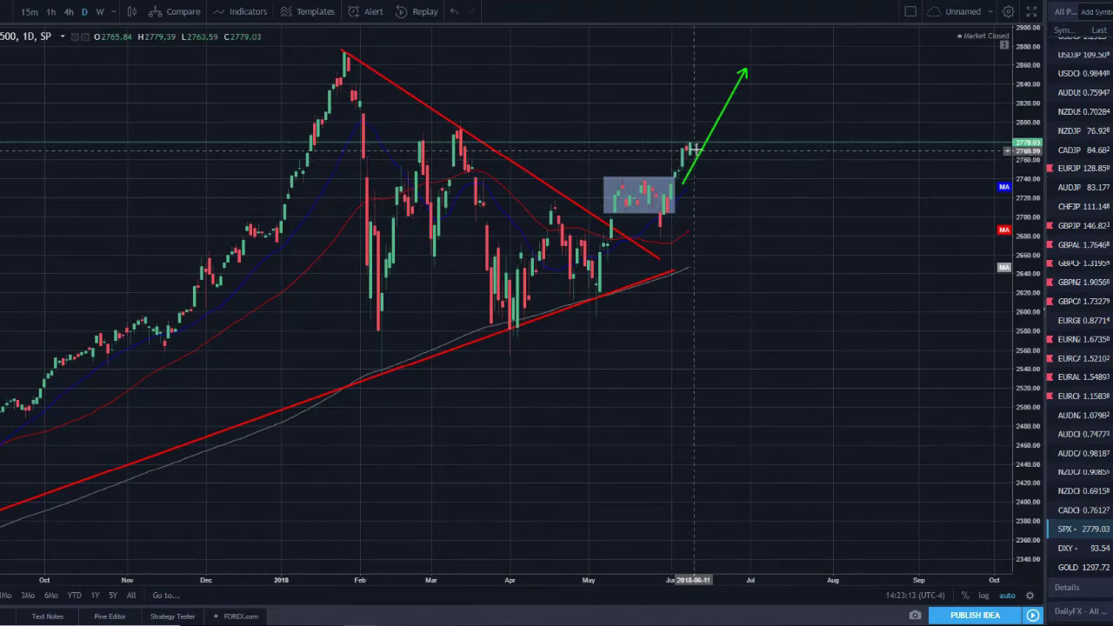
{"action": "scroll", "coordinate": [695, 148], "scroll_direction": "down", "scroll_amount": 2}
{"action": "scroll", "coordinate": [700, 146], "scroll_direction": "up", "scroll_amount": 3}
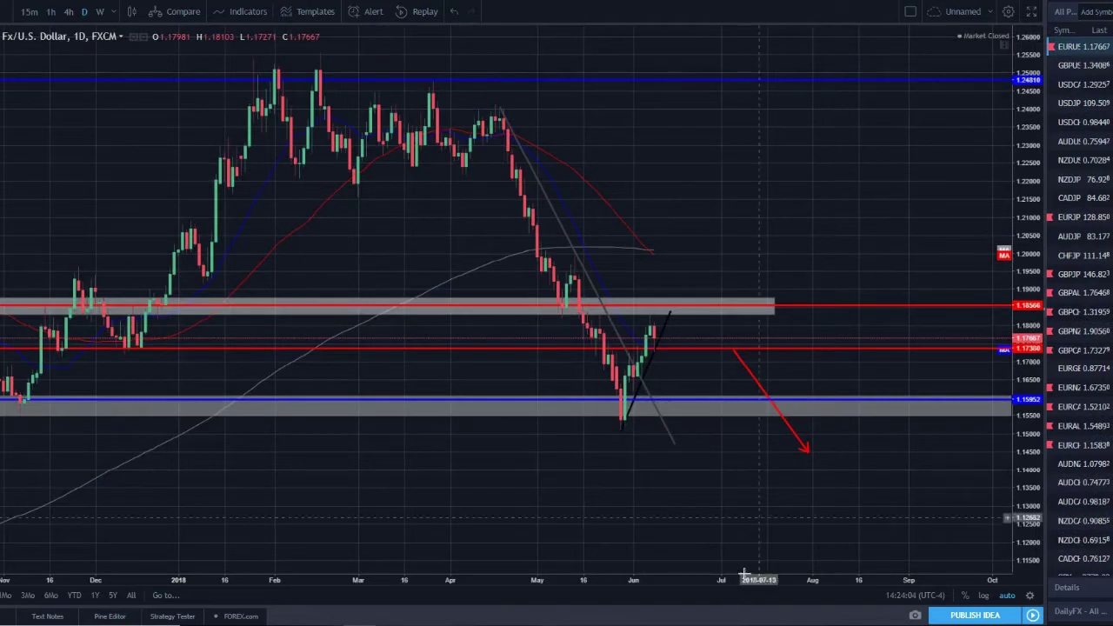
Check the upper grey resistance zone on EUR/USD, then switch the chart to 4-hour candles.
{"action": "scroll", "coordinate": [557, 423], "scroll_direction": "down", "scroll_amount": 3}
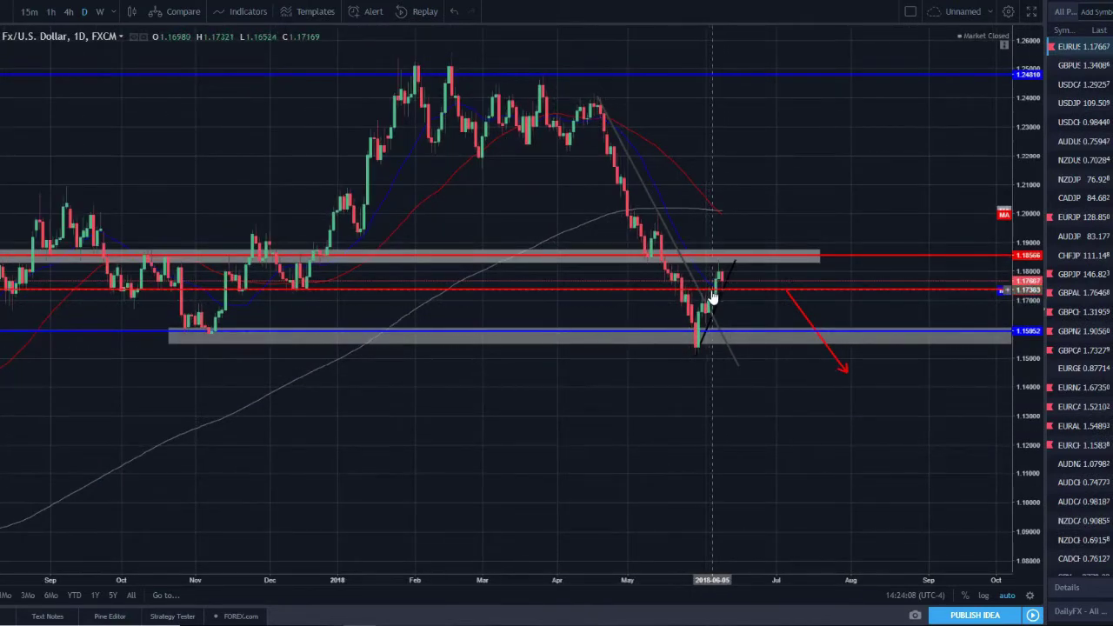
{"action": "scroll", "coordinate": [709, 317], "scroll_direction": "down", "scroll_amount": 1}
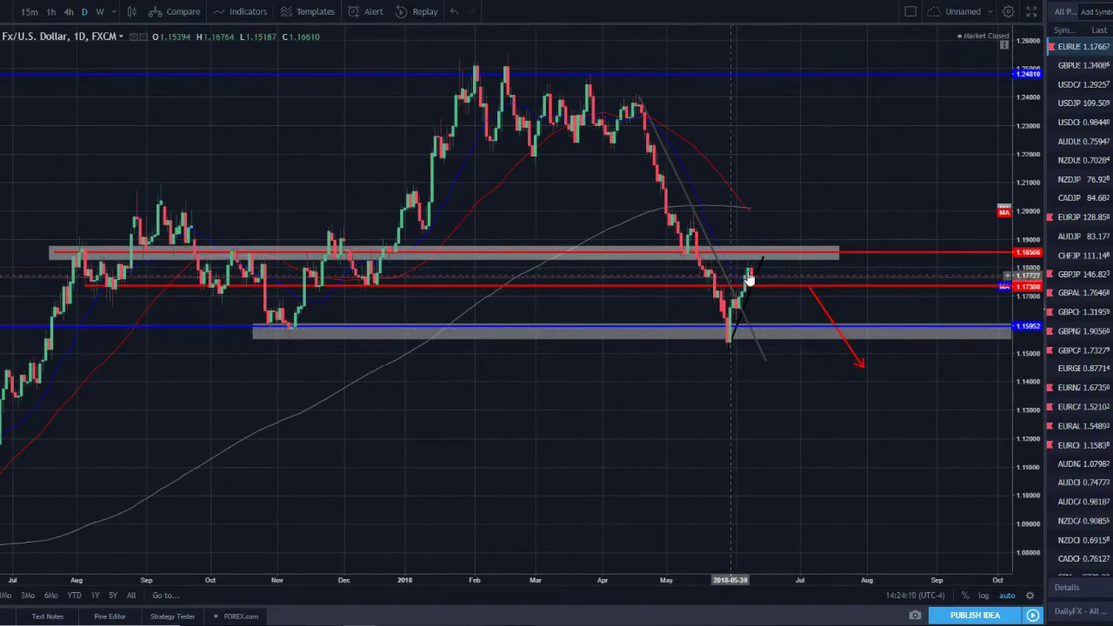
{"action": "left_click", "coordinate": [331, 261]}
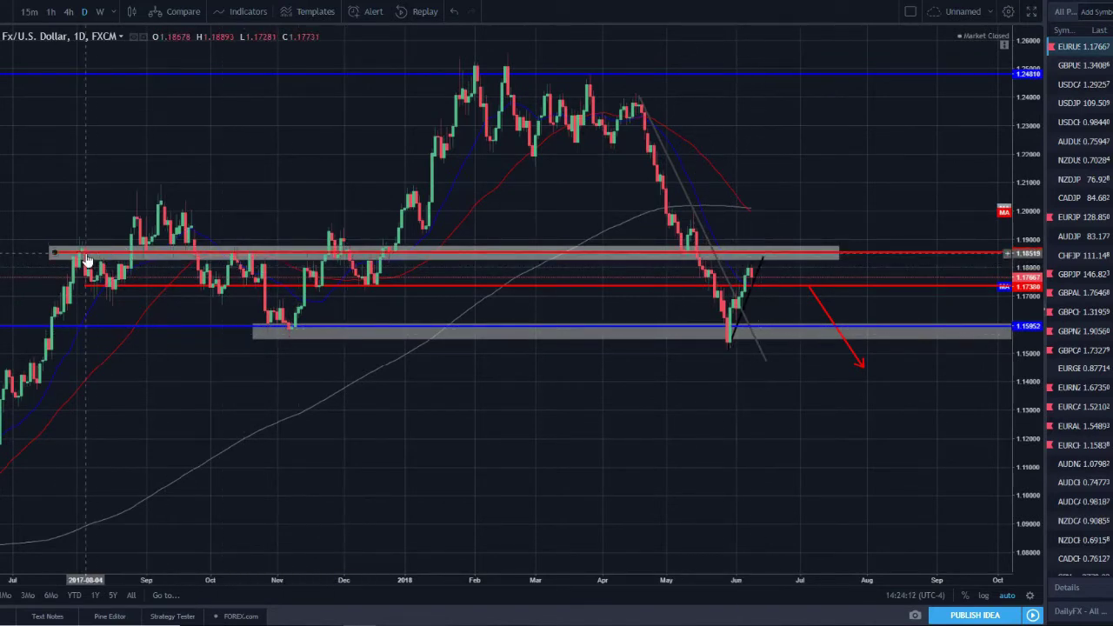
{"action": "left_click", "coordinate": [212, 265]}
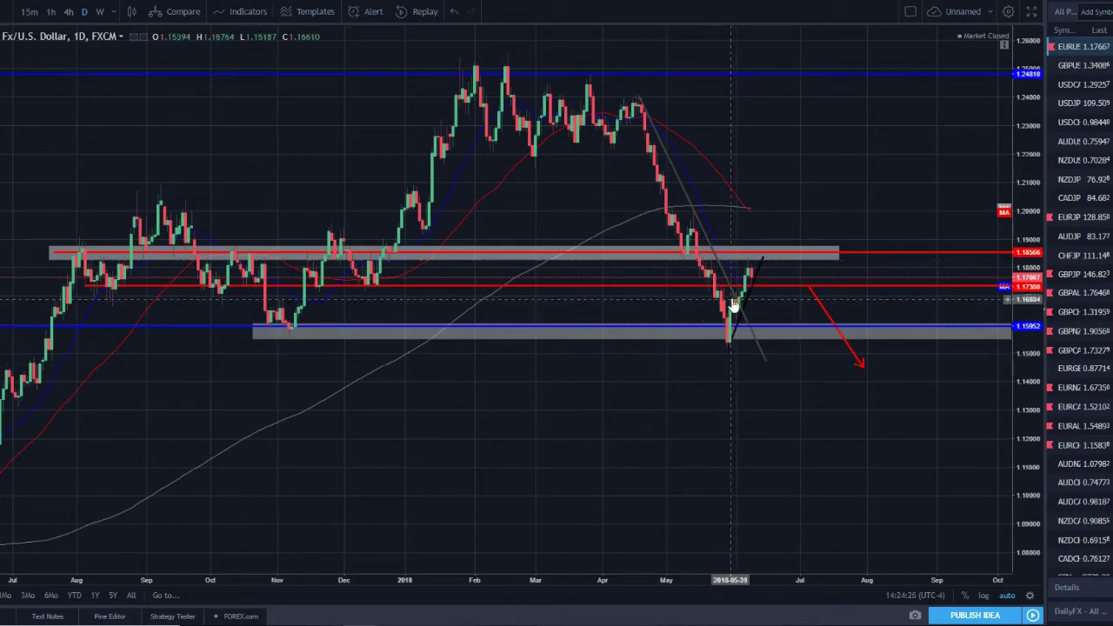
{"action": "scroll", "coordinate": [754, 450], "scroll_direction": "up", "scroll_amount": 1}
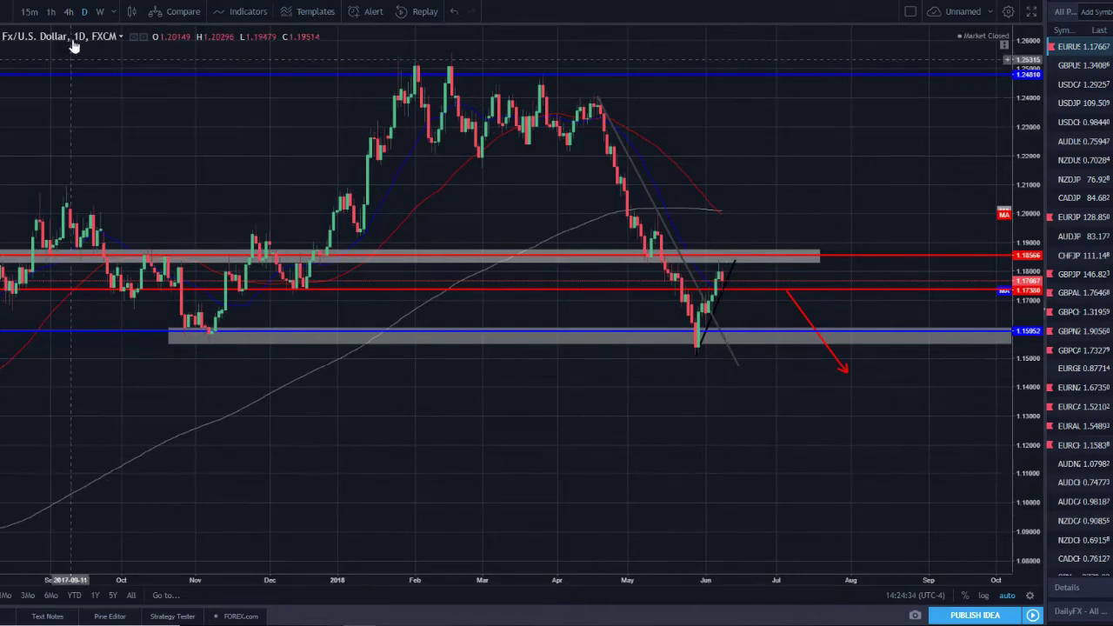
{"action": "left_click", "coordinate": [69, 12]}
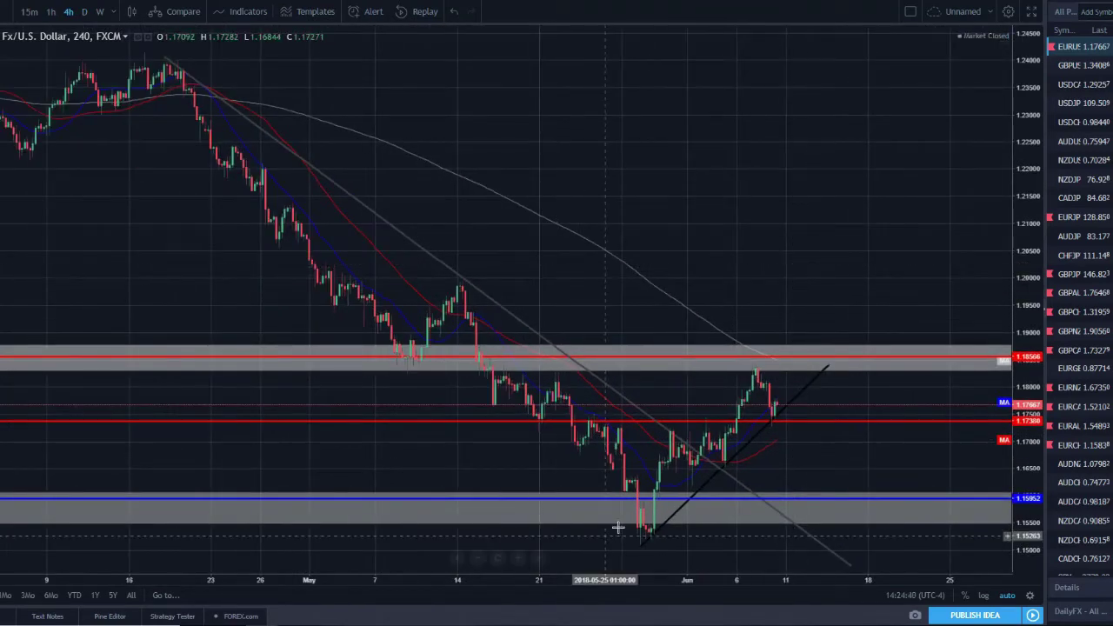
Change the rising trendline on the 4-hour EUR/USD chart from black to white.
{"action": "left_click", "coordinate": [827, 365]}
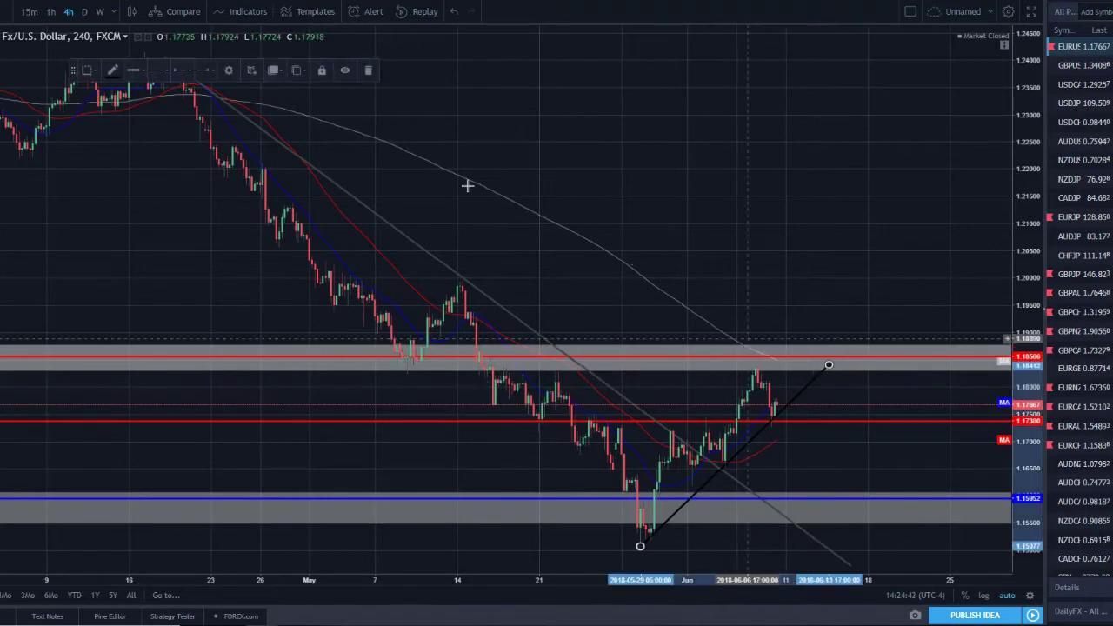
{"action": "left_click", "coordinate": [112, 73]}
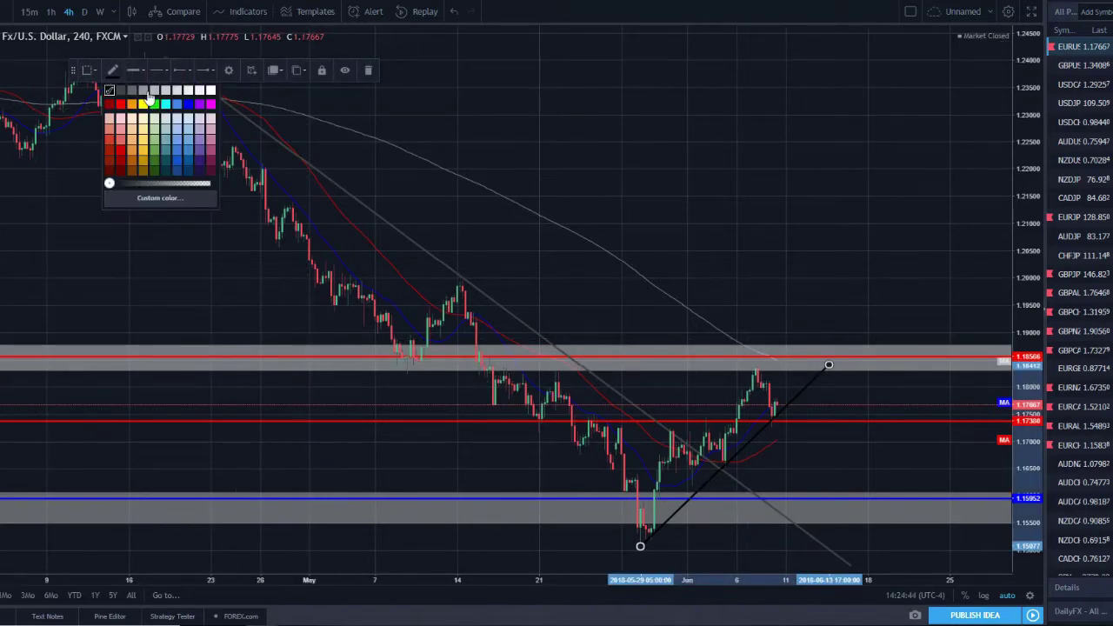
{"action": "left_click", "coordinate": [150, 92]}
{"action": "left_click", "coordinate": [554, 179]}
{"action": "scroll", "coordinate": [844, 458], "scroll_direction": "down", "scroll_amount": 2}
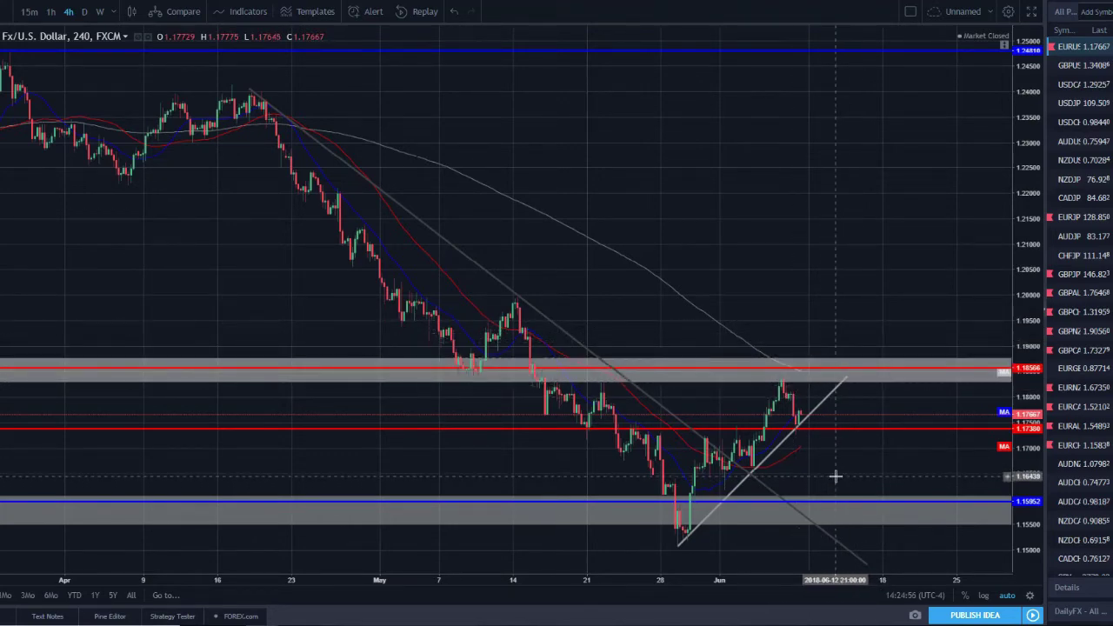
Review GBP/USD on daily candles, zooming in and out, then step through USDJPY to USDCAD.
{"action": "key", "text": "Down"}
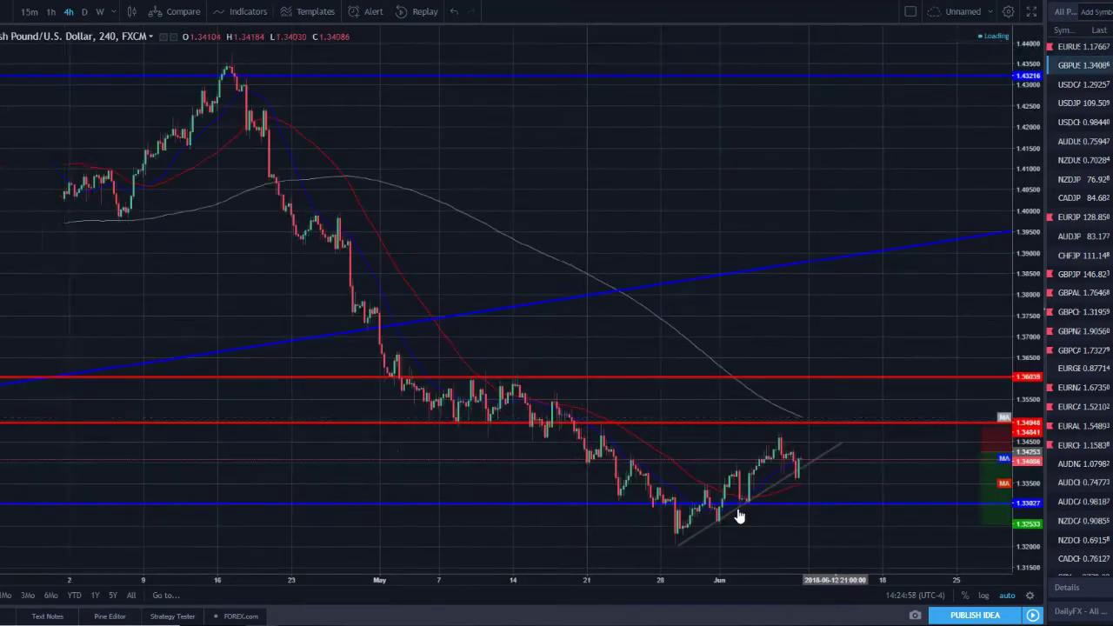
{"action": "left_click", "coordinate": [84, 11]}
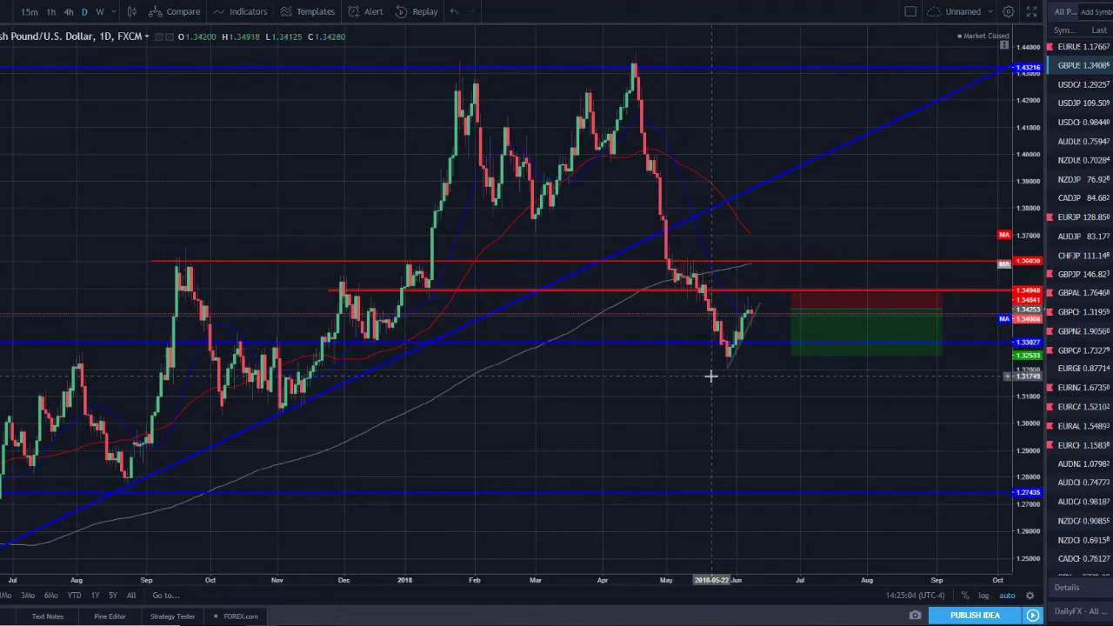
{"action": "scroll", "coordinate": [589, 369], "scroll_direction": "up", "scroll_amount": 2}
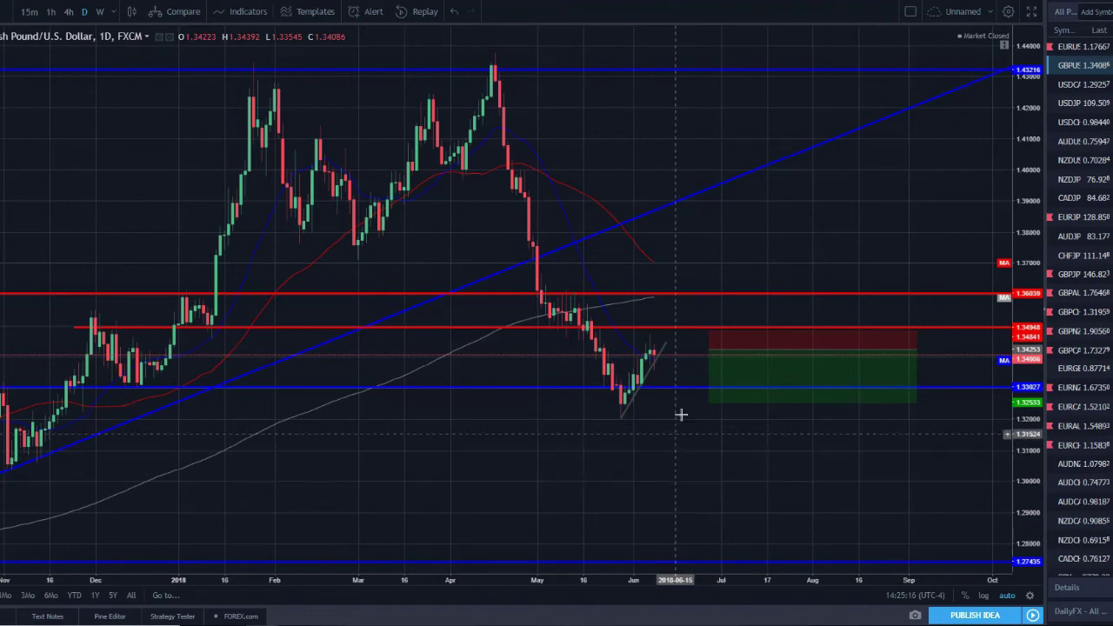
{"action": "scroll", "coordinate": [725, 374], "scroll_direction": "down", "scroll_amount": 2}
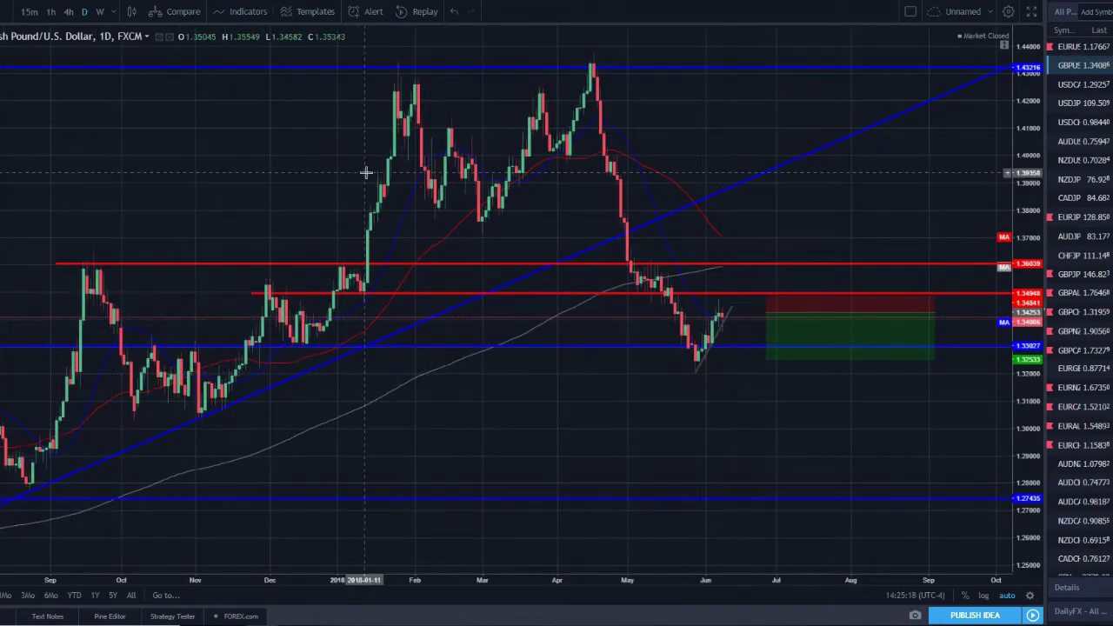
{"action": "scroll", "coordinate": [670, 415], "scroll_direction": "up", "scroll_amount": 2}
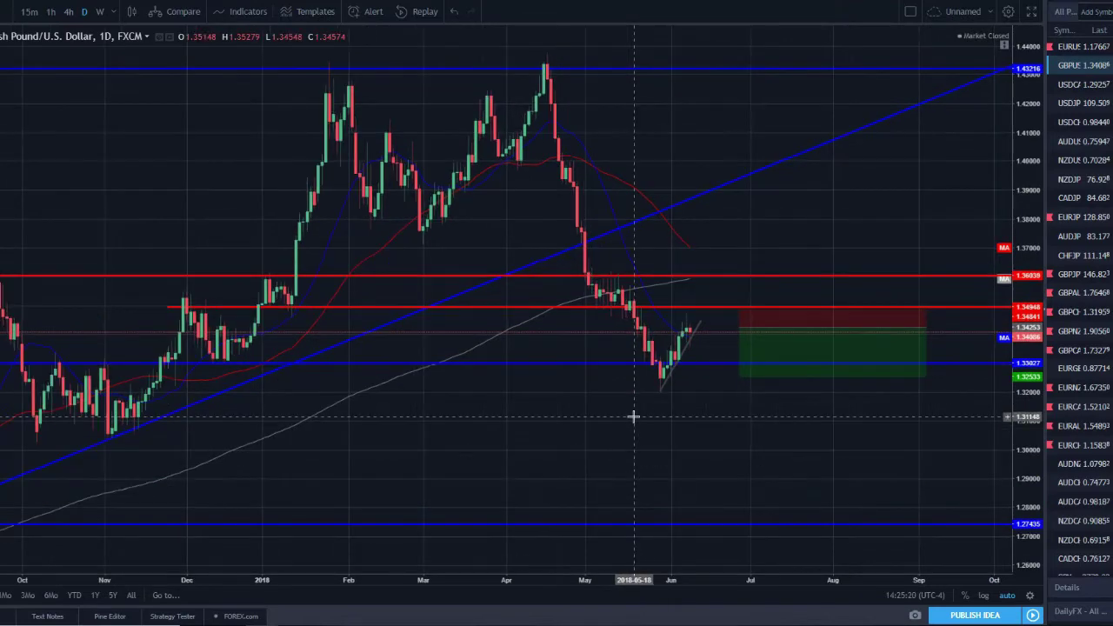
{"action": "left_click", "coordinate": [1095, 103]}
{"action": "left_click", "coordinate": [1094, 84]}
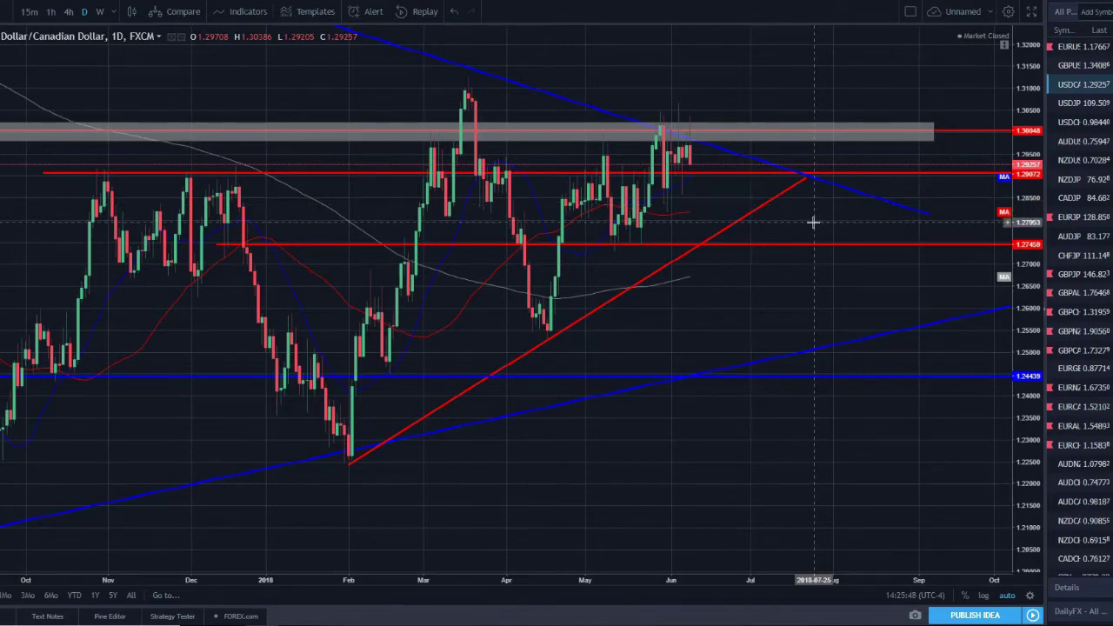
Load the USD/JPY daily chart, the next pair in the watchlist.
{"action": "key", "text": "Down"}
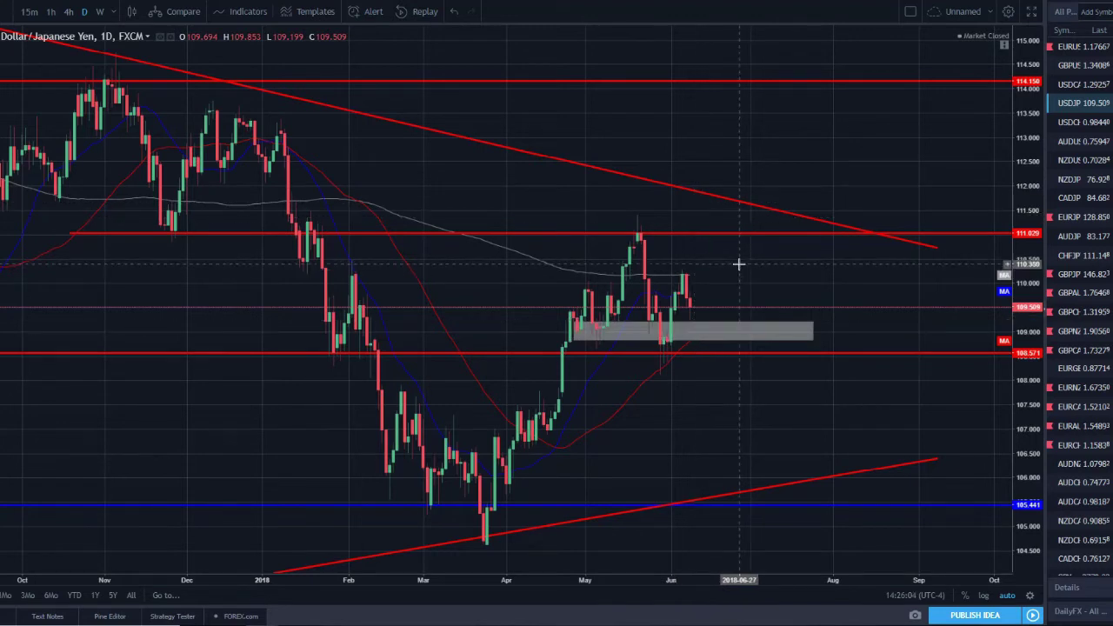
Nudge the USD/JPY red resistance line near 111.029, then switch to the USD/CHF chart.
{"action": "left_click_drag", "start_coordinate": [751, 236], "coordinate": [753, 233]}
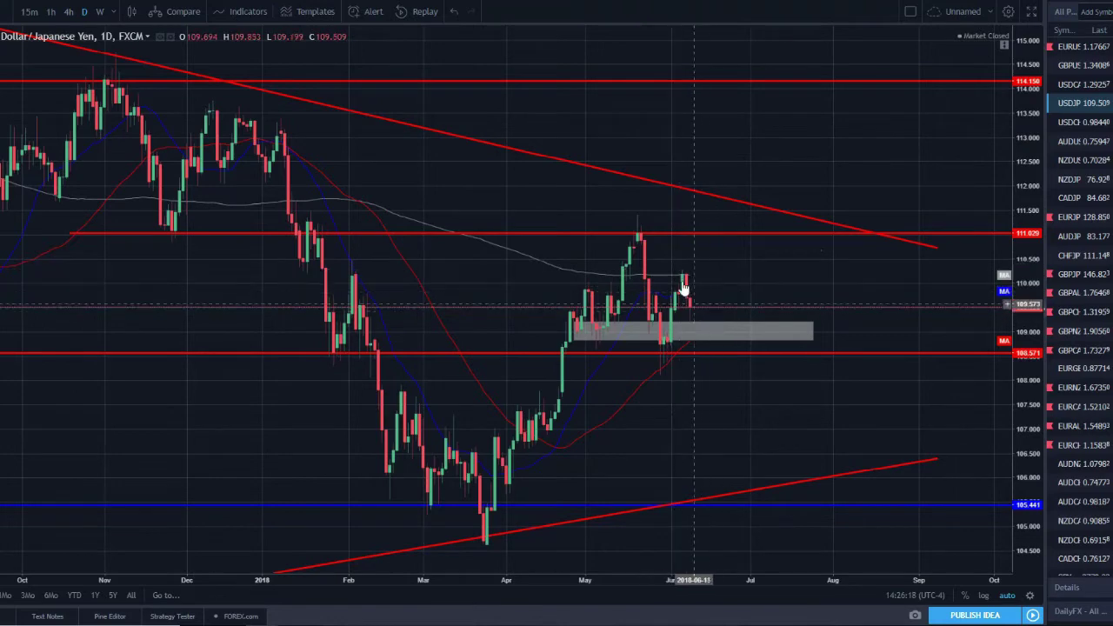
{"action": "left_click", "coordinate": [1085, 122]}
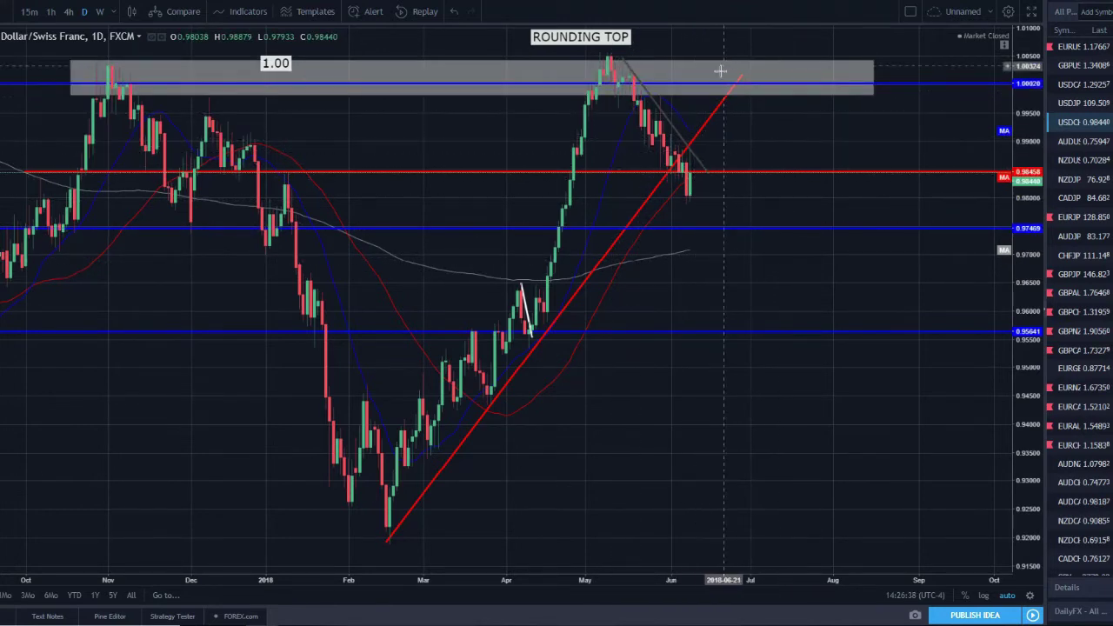
Deselect the red USD/CHF trendline and switch to the AUD/USD daily chart.
{"action": "left_click", "coordinate": [684, 118]}
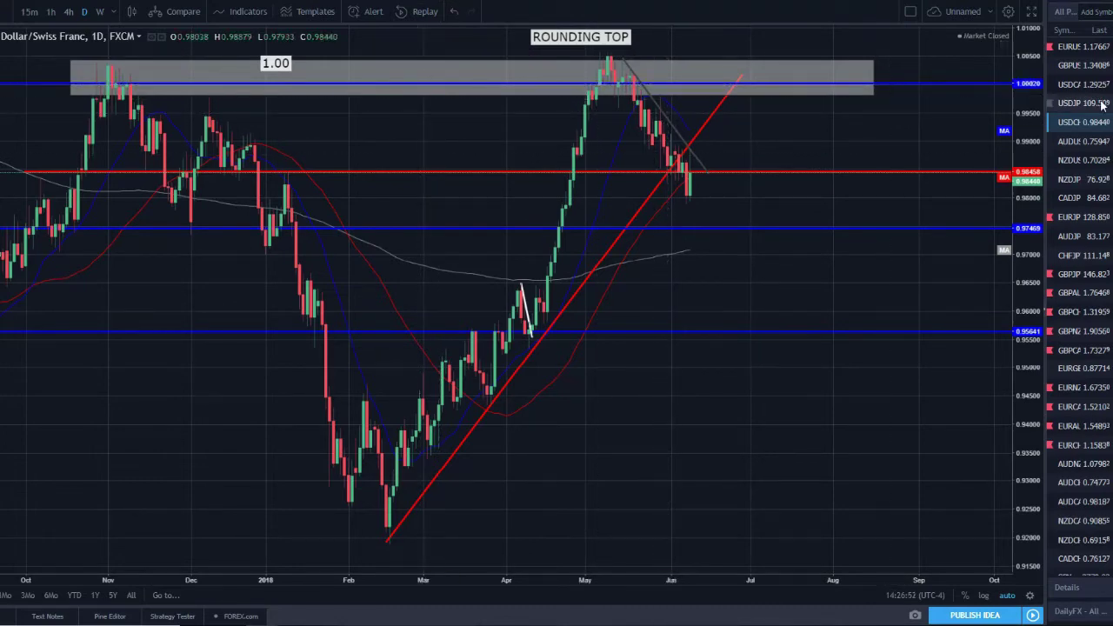
{"action": "left_click", "coordinate": [1077, 143]}
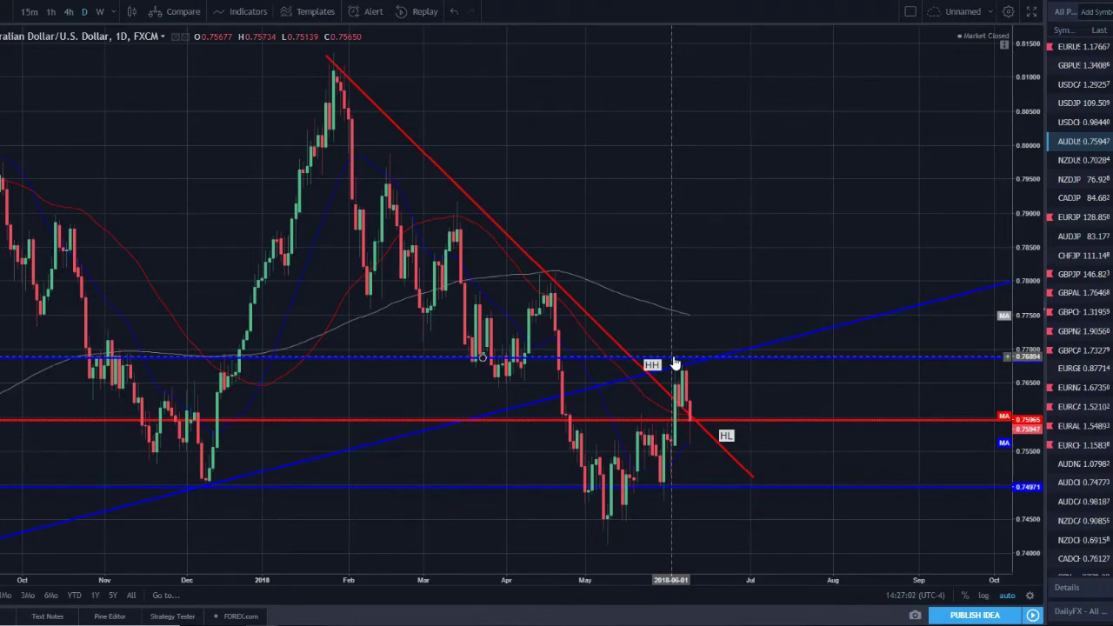
Check AUD/USD weekly, then on the daily raise the red level to 0.7654 and load NZD/USD.
{"action": "left_click", "coordinate": [101, 11]}
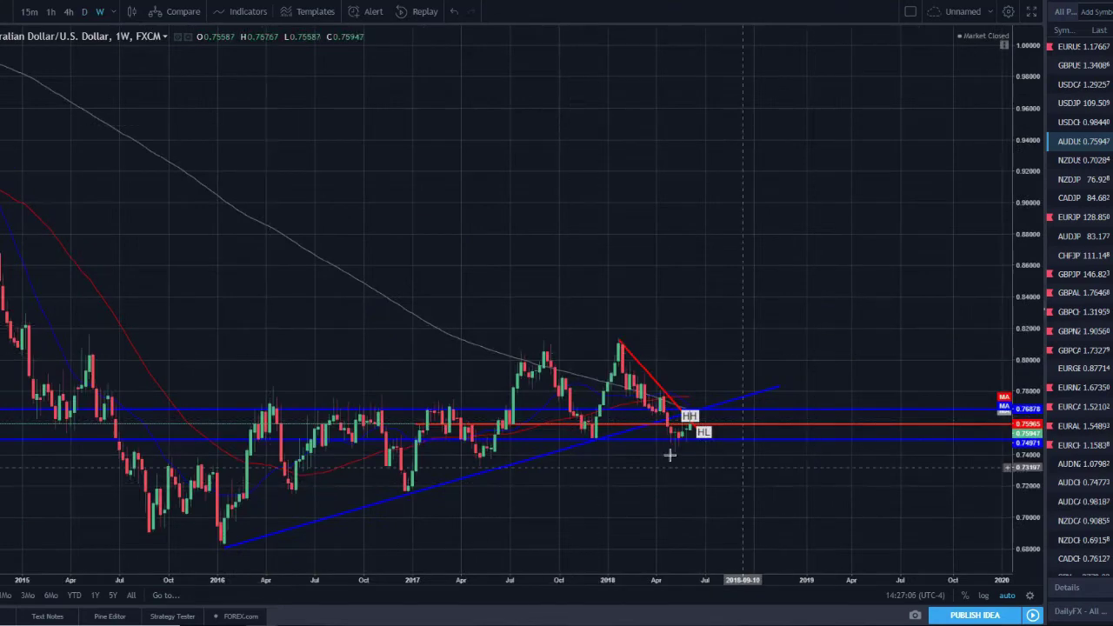
{"action": "left_click", "coordinate": [87, 12]}
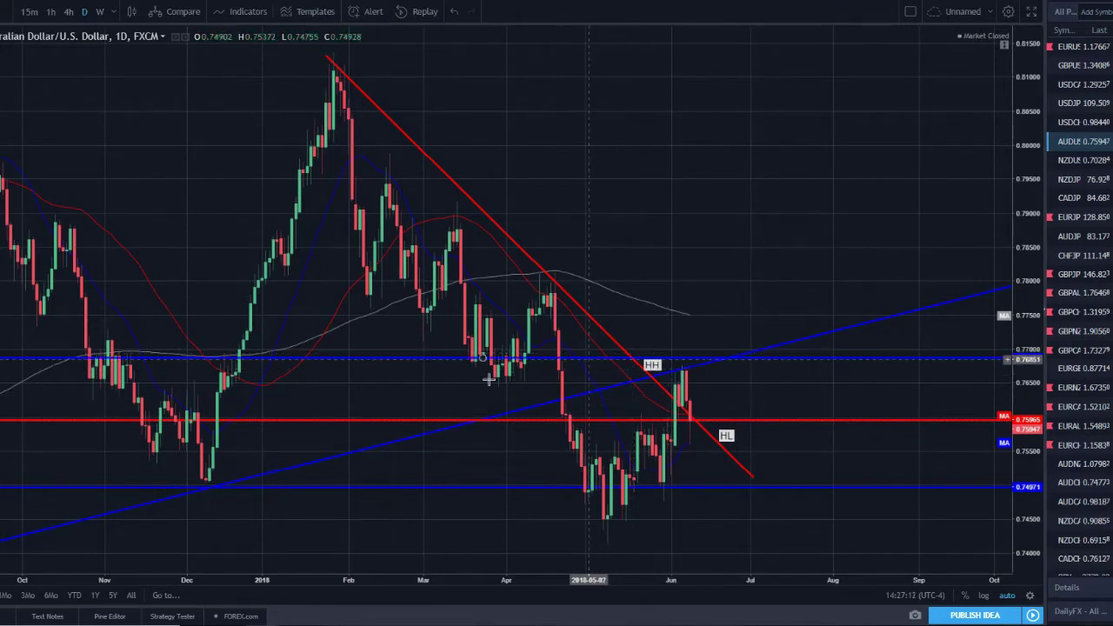
{"action": "mouse_move", "coordinate": [324, 429]}
{"action": "left_mouse_down"}
{"action": "mouse_move", "coordinate": [687, 379]}
{"action": "mouse_move", "coordinate": [717, 387]}
{"action": "left_mouse_up"}
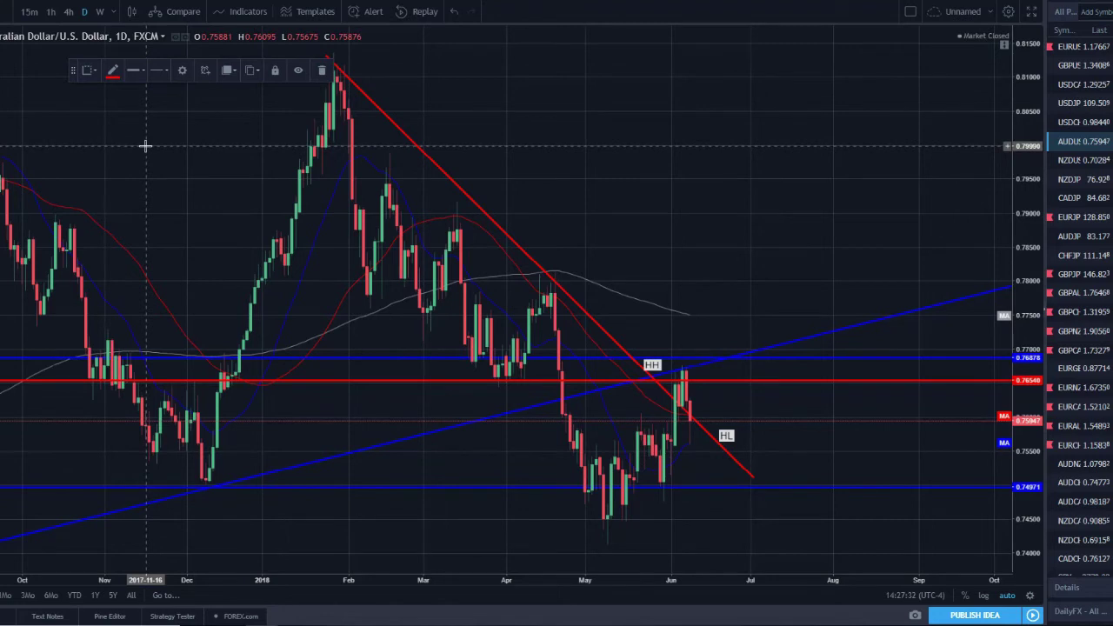
{"action": "key", "text": "Down"}
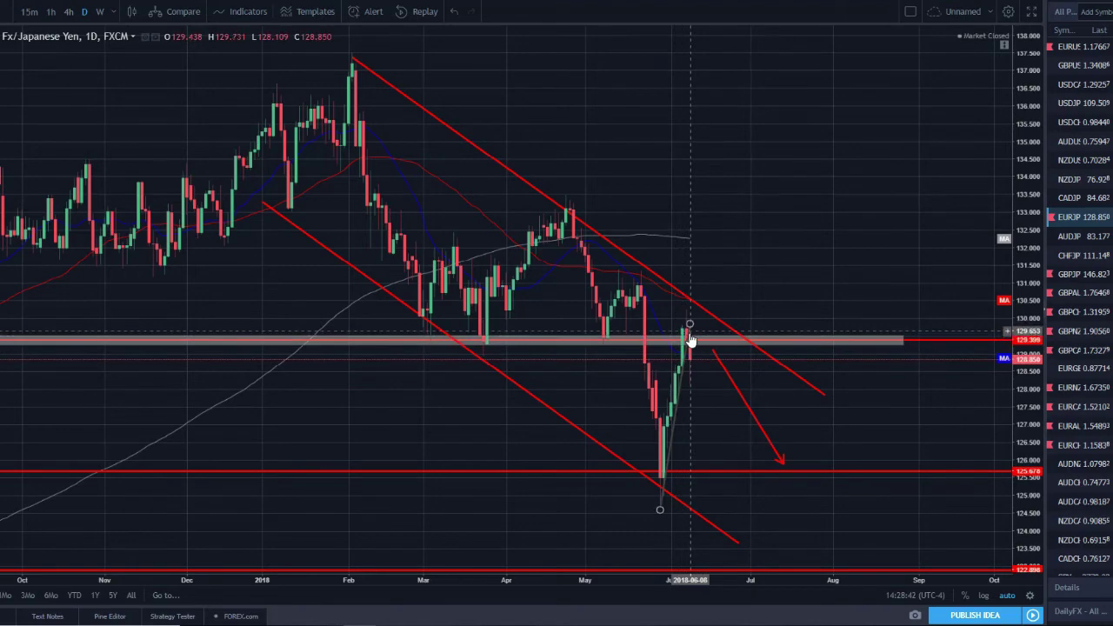
Zoom out and back in on the EUR/JPY channel, then switch to the GBP/JPY chart.
{"action": "scroll", "coordinate": [689, 337], "scroll_direction": "down", "scroll_amount": 2}
{"action": "scroll", "coordinate": [766, 277], "scroll_direction": "up", "scroll_amount": 3}
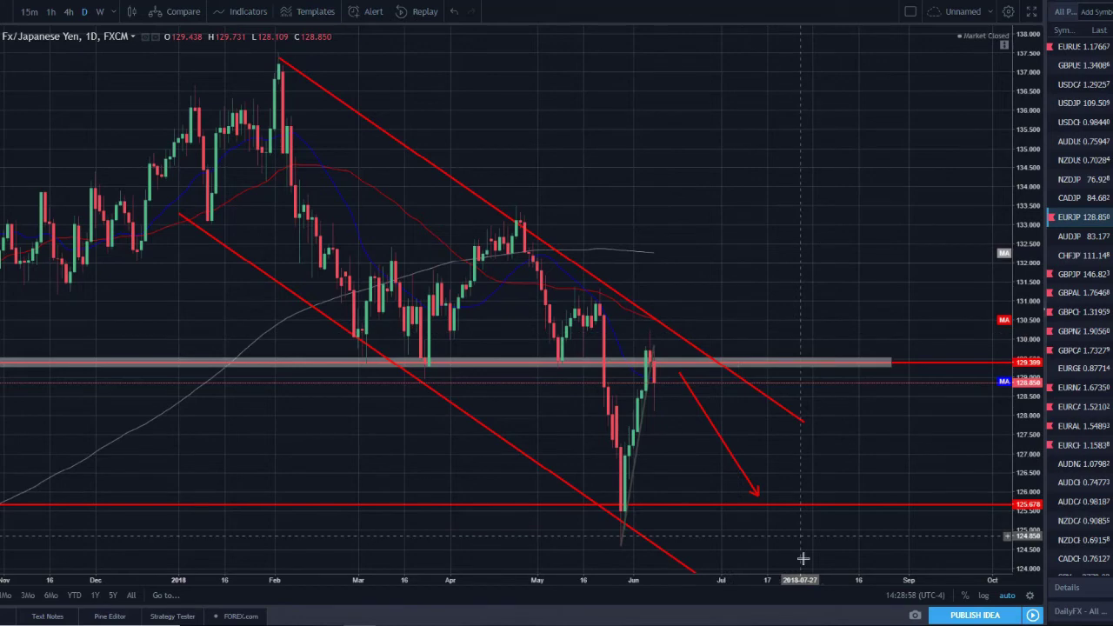
{"action": "left_click", "coordinate": [1079, 274]}
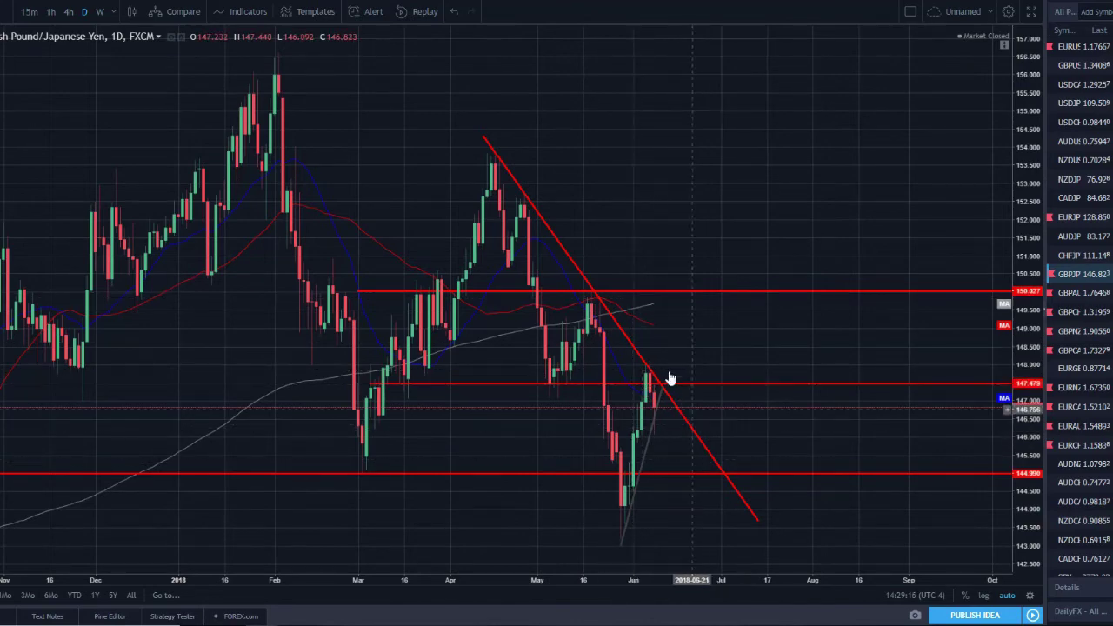
Zoom out and back in on GBP/JPY, then load the GBP/AUD daily chart.
{"action": "scroll", "coordinate": [670, 383], "scroll_direction": "down", "scroll_amount": 2}
{"action": "scroll", "coordinate": [670, 435], "scroll_direction": "up", "scroll_amount": 2}
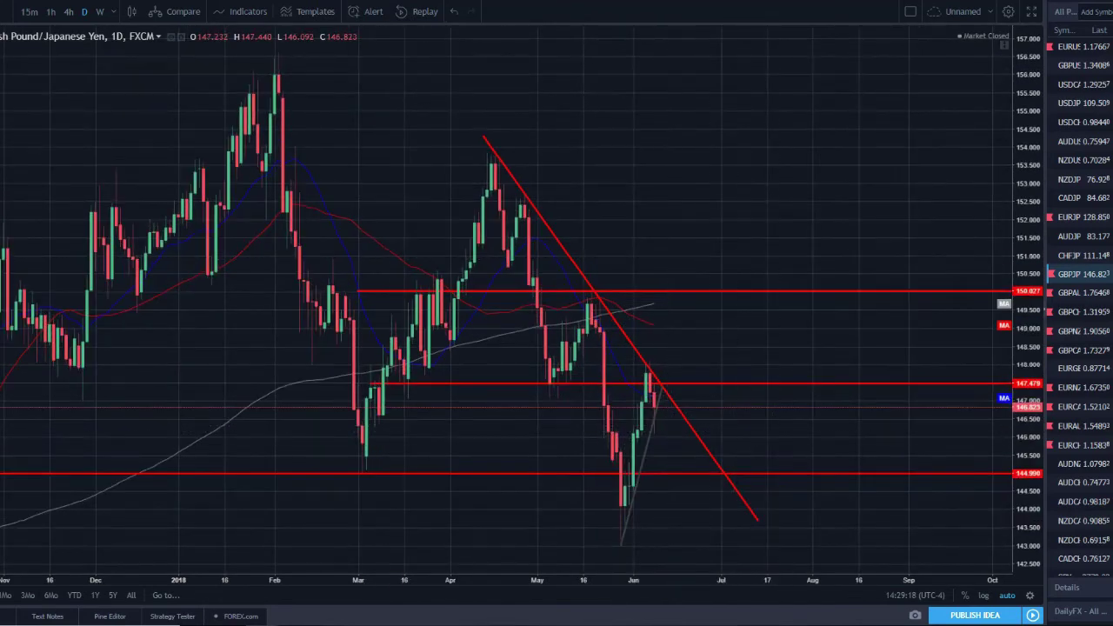
{"action": "key", "text": "Down"}
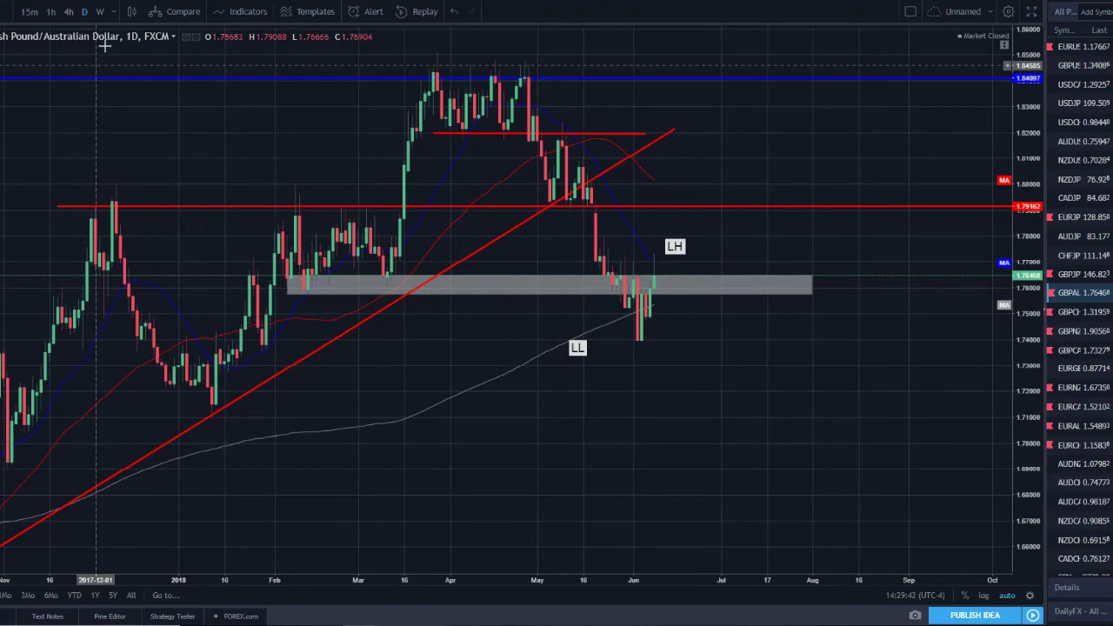
View GBP/AUD on 4-hour candles, return to daily, then load the GBP/CHF chart.
{"action": "left_click", "coordinate": [70, 12]}
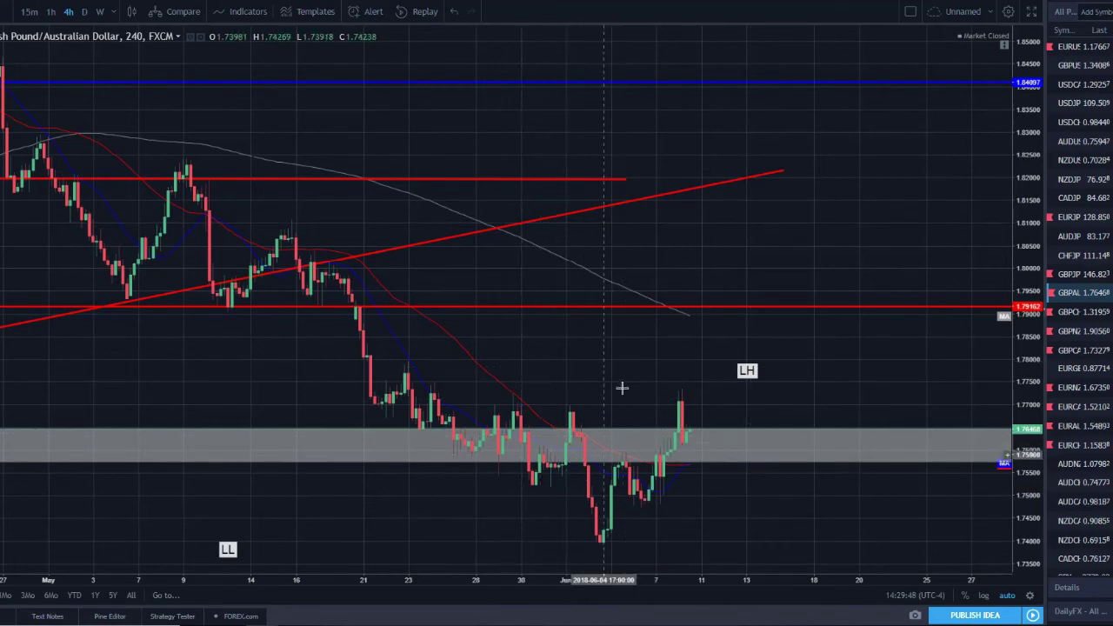
{"action": "left_click", "coordinate": [84, 11]}
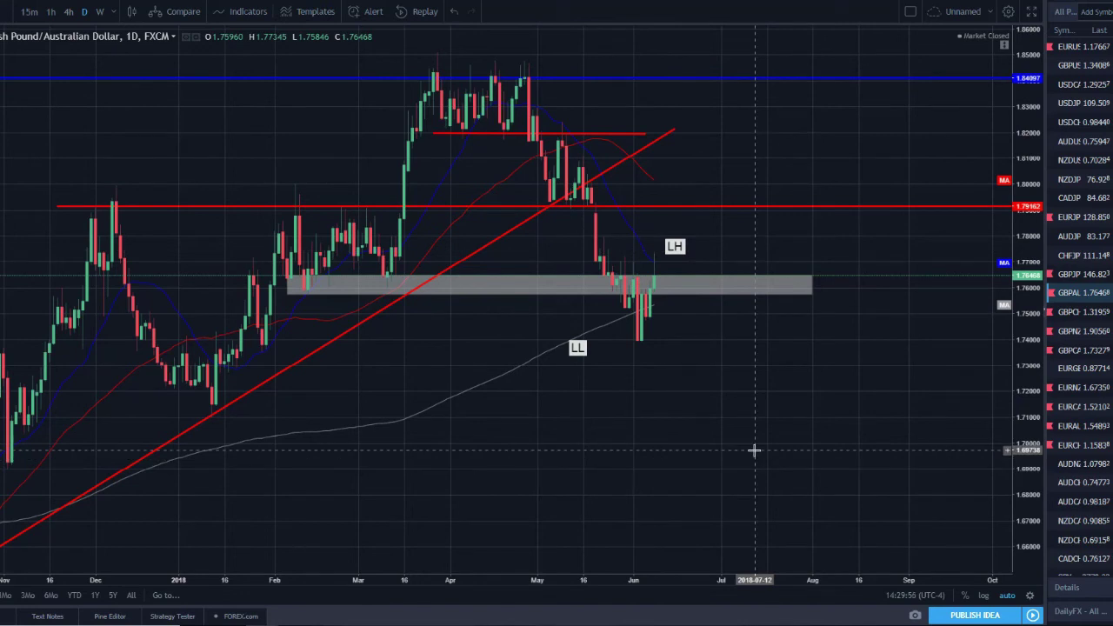
{"action": "key", "text": "Down"}
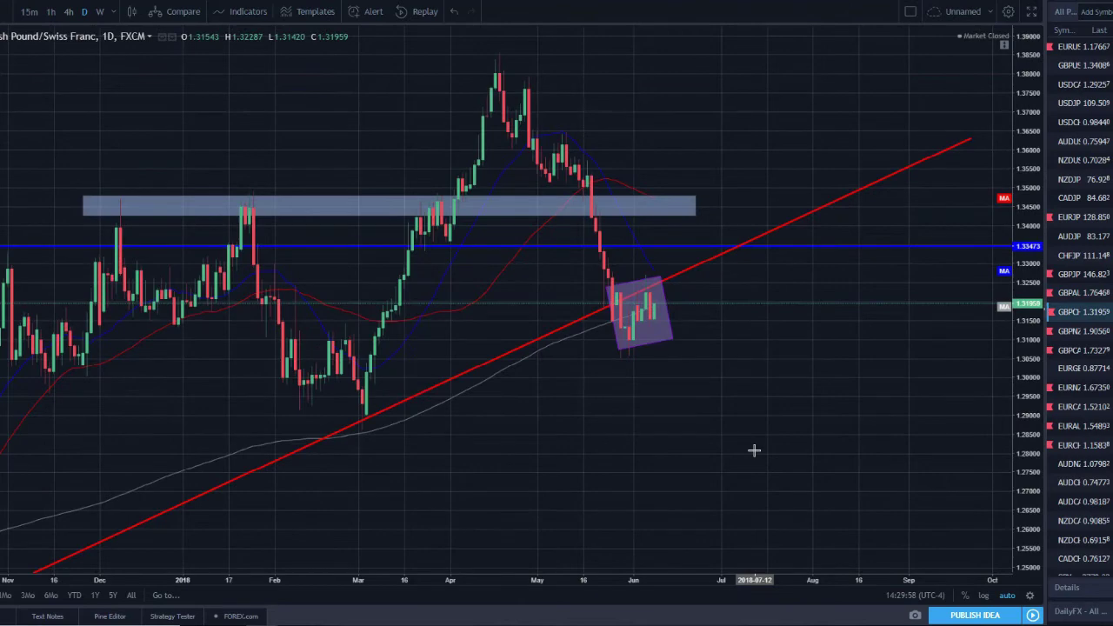
Review GBP/CHF's 4-hour channel and blue zone on daily, then load the GBP/NZD chart.
{"action": "scroll", "coordinate": [728, 307], "scroll_direction": "down", "scroll_amount": 2}
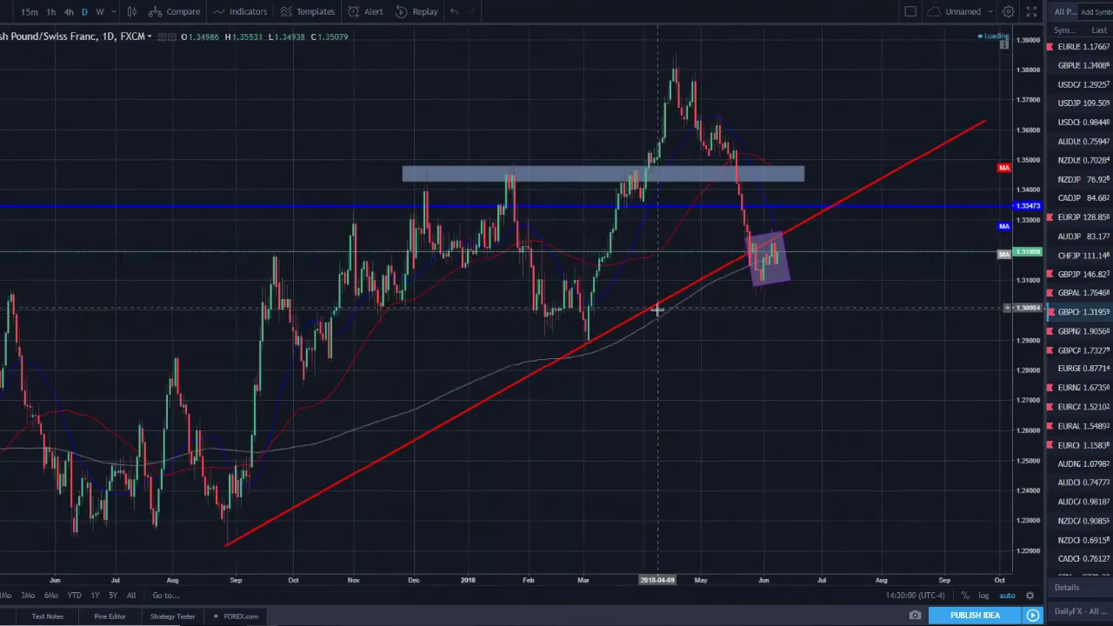
{"action": "scroll", "coordinate": [775, 349], "scroll_direction": "up", "scroll_amount": 3}
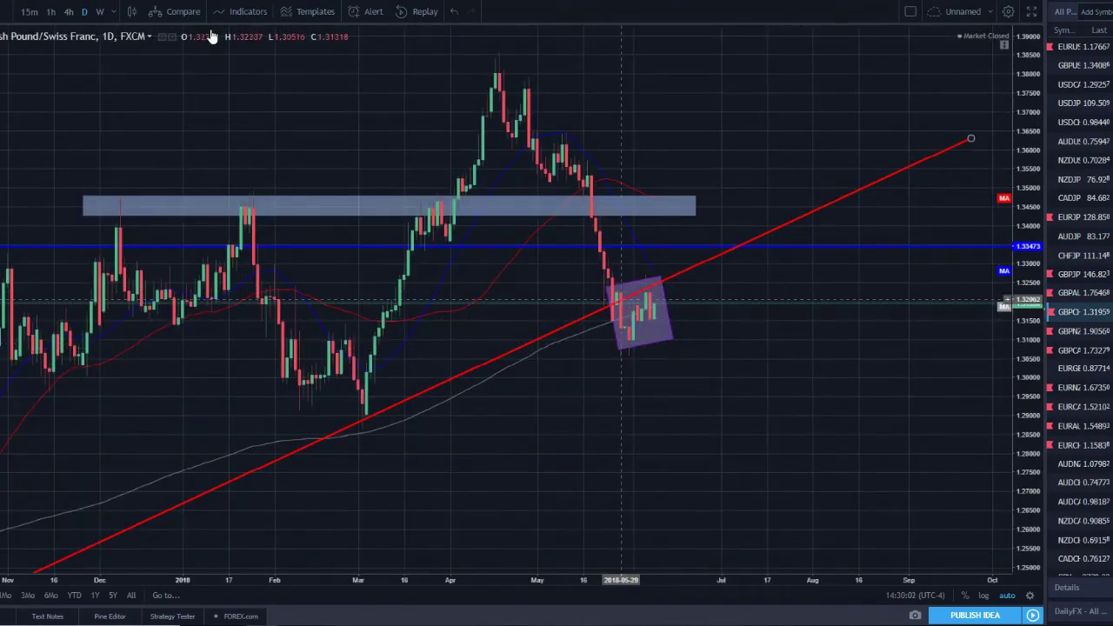
{"action": "left_click", "coordinate": [70, 12]}
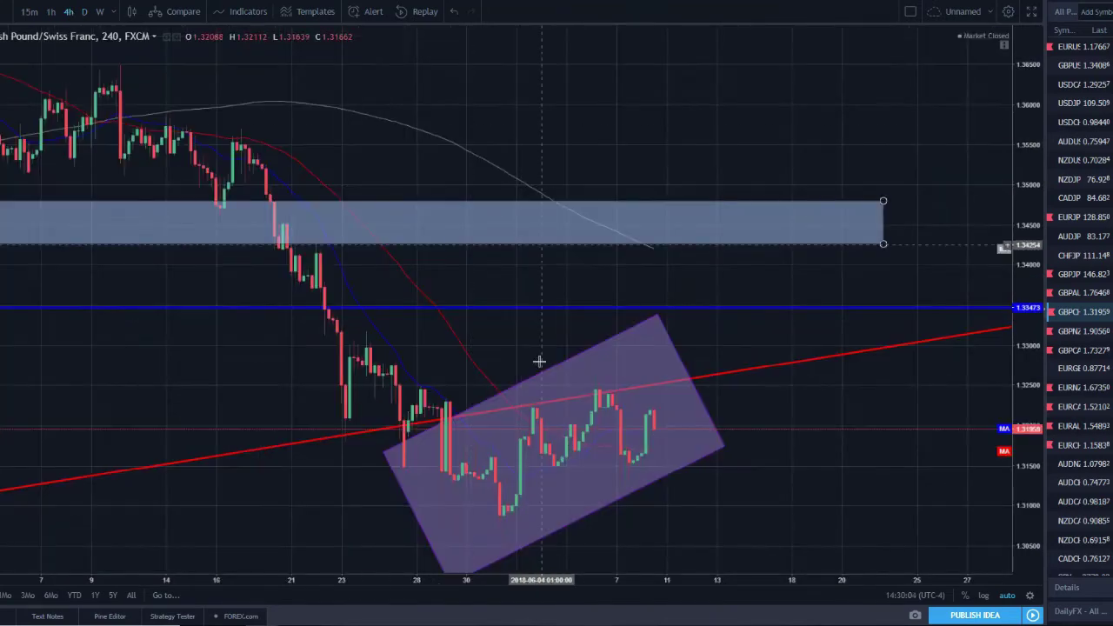
{"action": "left_click", "coordinate": [84, 13]}
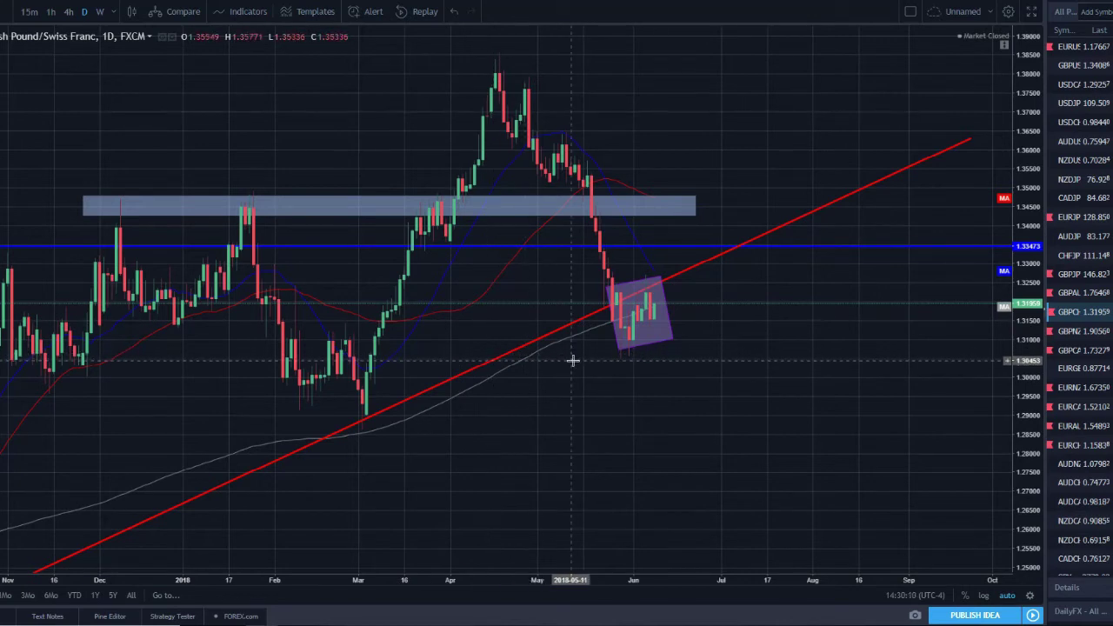
{"action": "scroll", "coordinate": [573, 360], "scroll_direction": "down", "scroll_amount": 1}
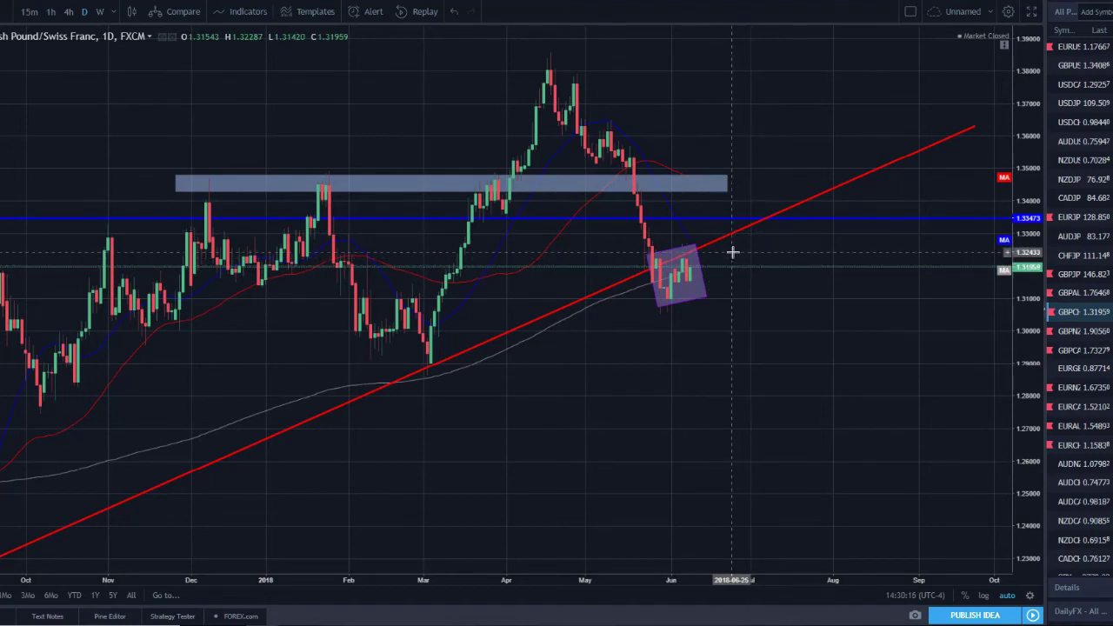
{"action": "mouse_move", "coordinate": [661, 183]}
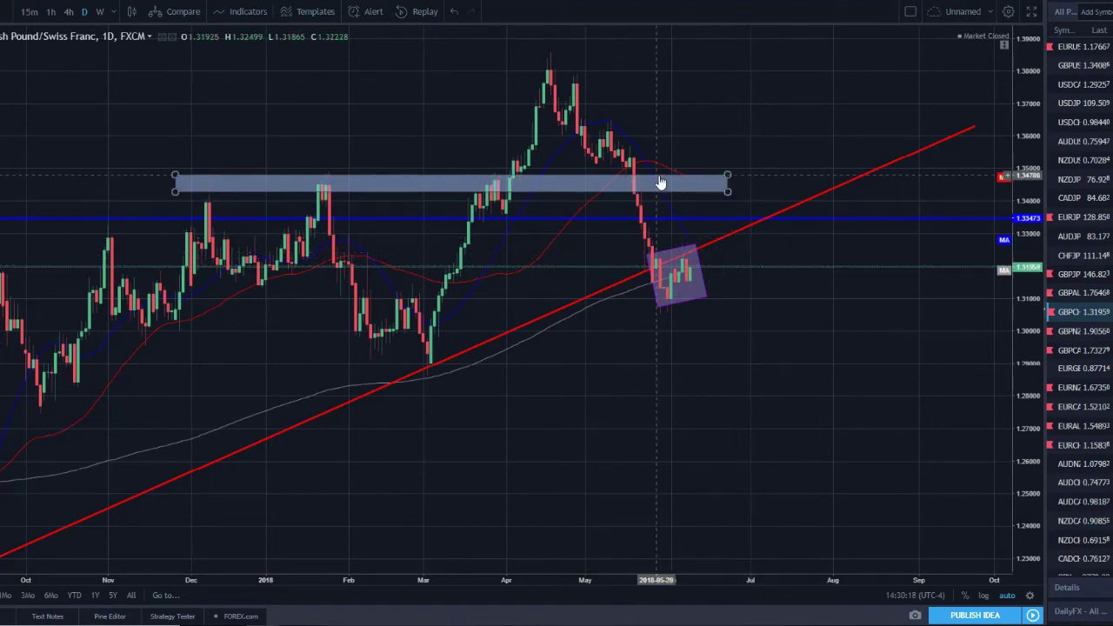
{"action": "key", "text": "Down"}
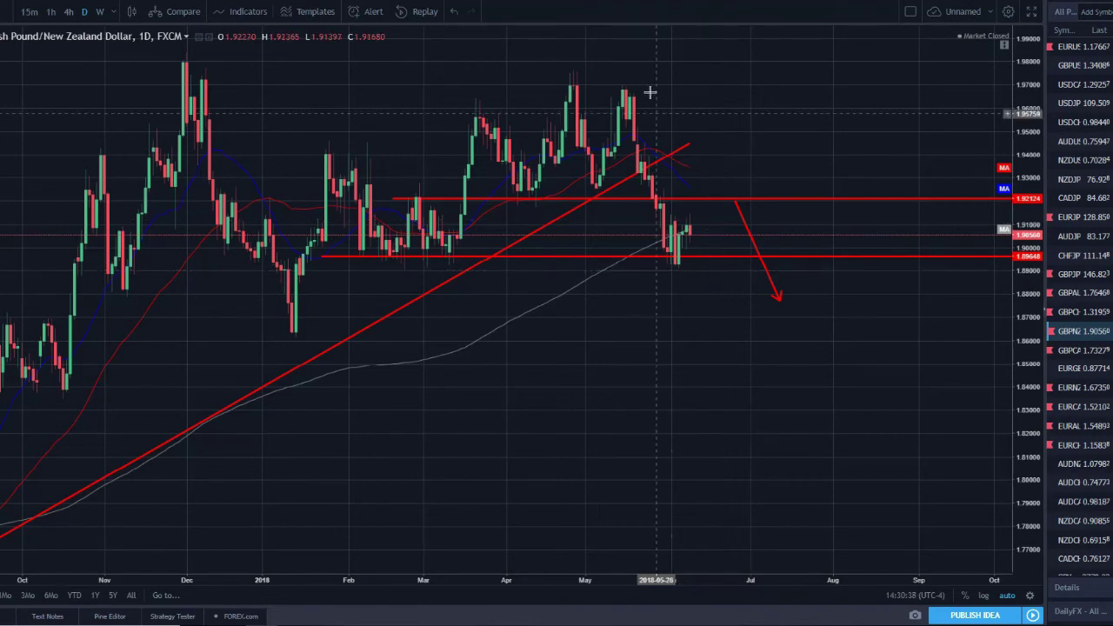
Open GBP/CAD, review it on 4-hour candles, return to daily, then open EUR/NZD.
{"action": "left_click", "coordinate": [1088, 352]}
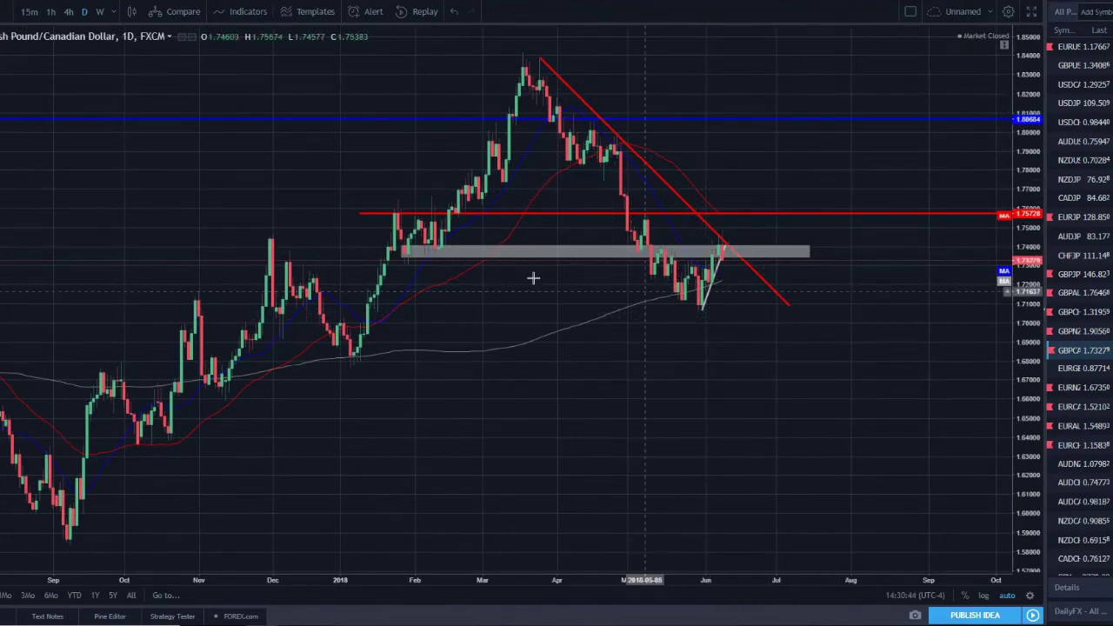
{"action": "scroll", "coordinate": [574, 266], "scroll_direction": "up", "scroll_amount": 2}
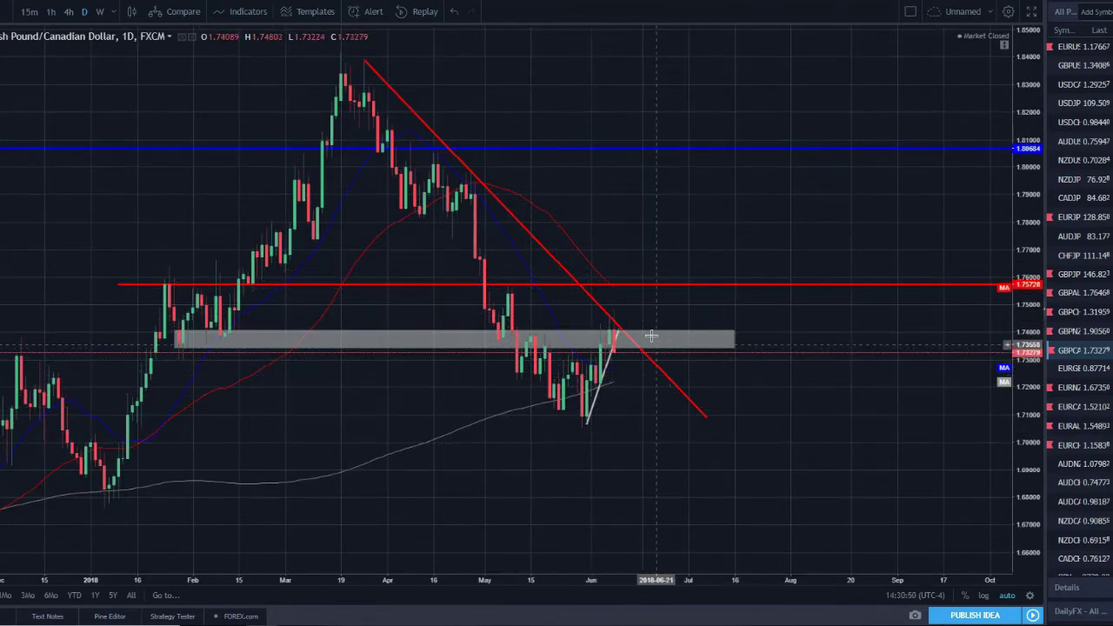
{"action": "left_click", "coordinate": [69, 12]}
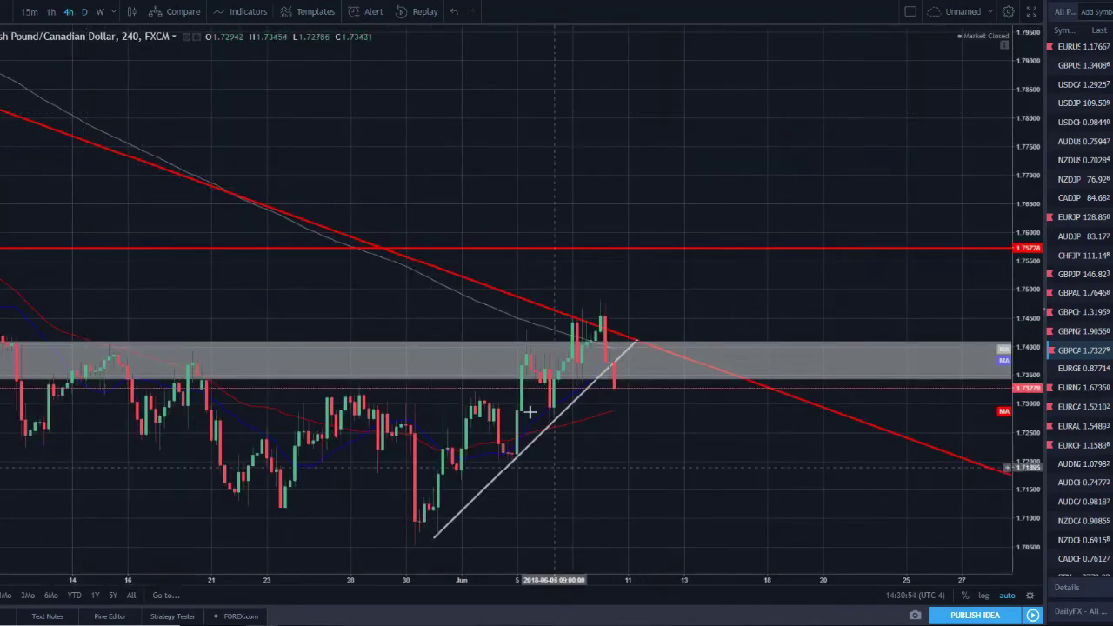
{"action": "scroll", "coordinate": [618, 373], "scroll_direction": "down", "scroll_amount": 1}
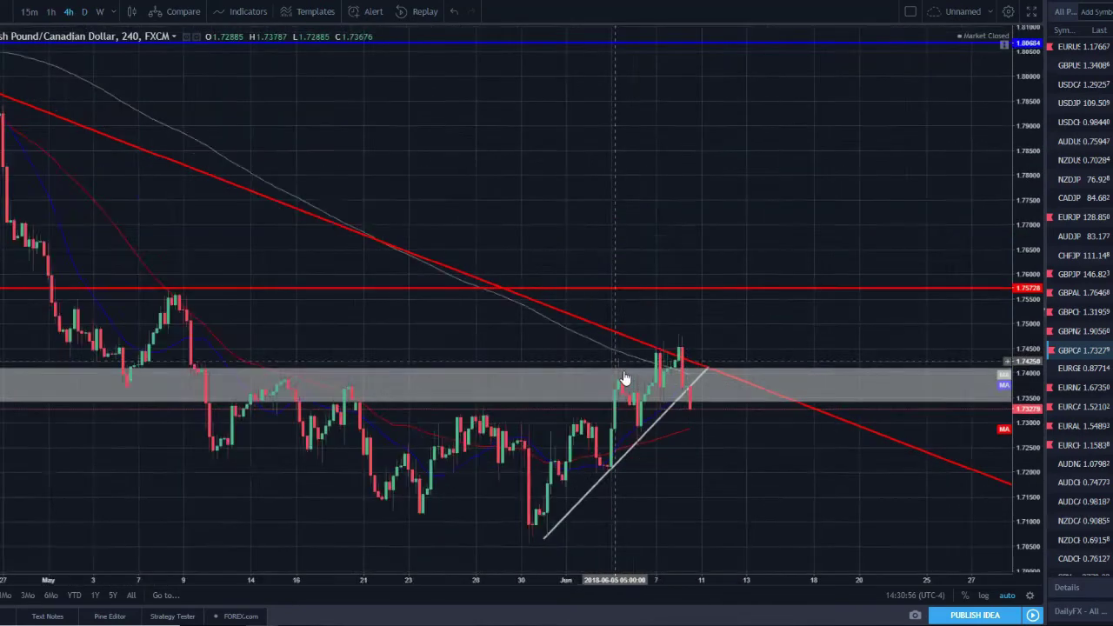
{"action": "scroll", "coordinate": [624, 378], "scroll_direction": "down", "scroll_amount": 1}
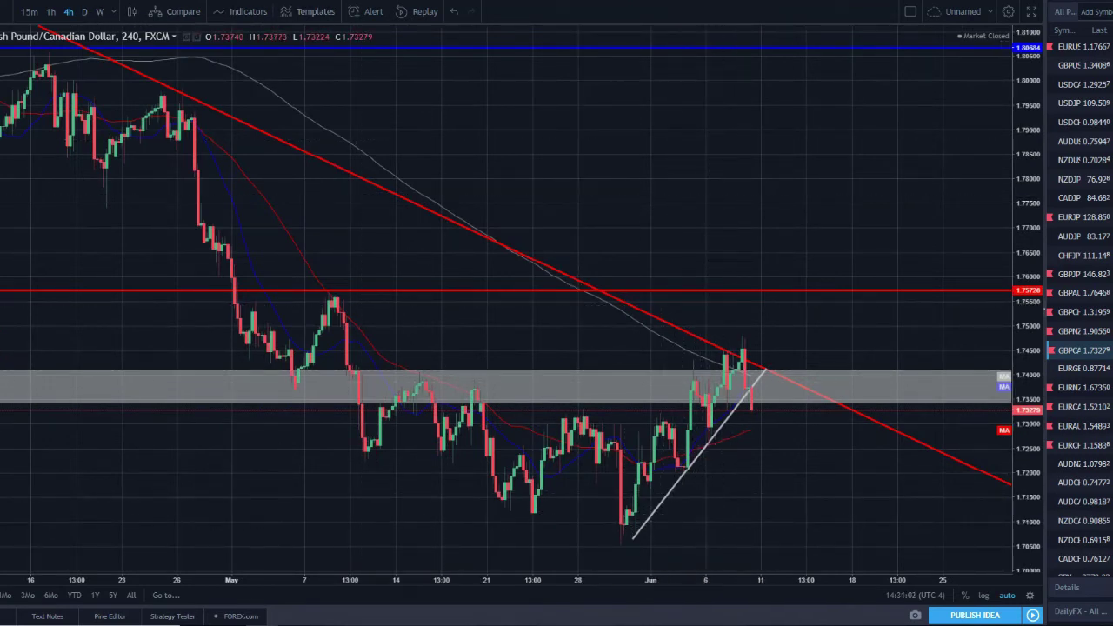
{"action": "left_click", "coordinate": [85, 11]}
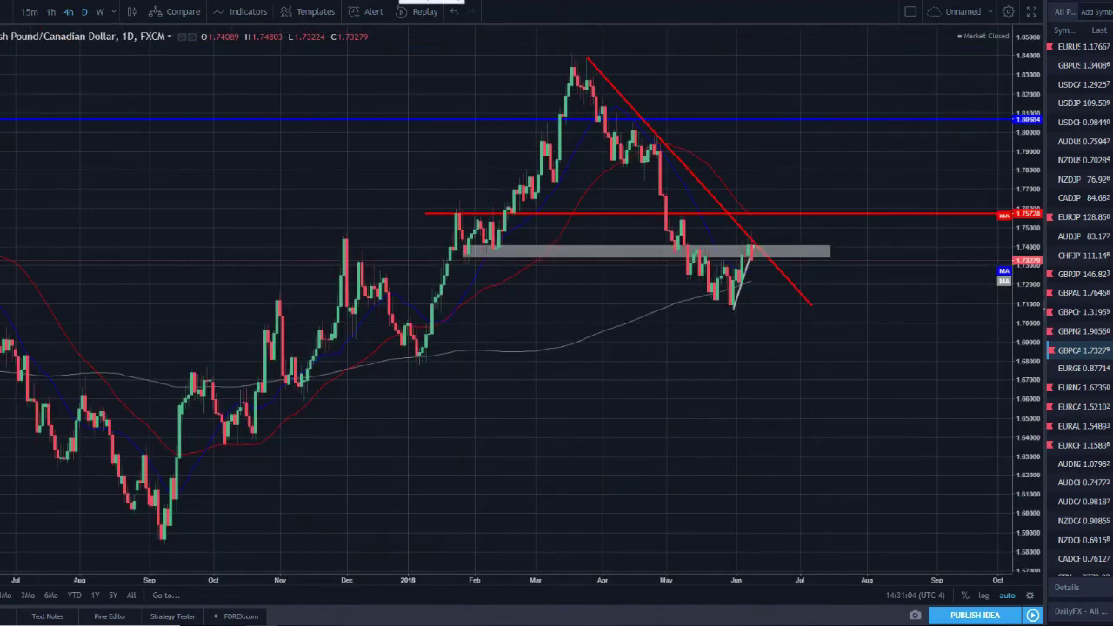
{"action": "left_click", "coordinate": [1078, 387]}
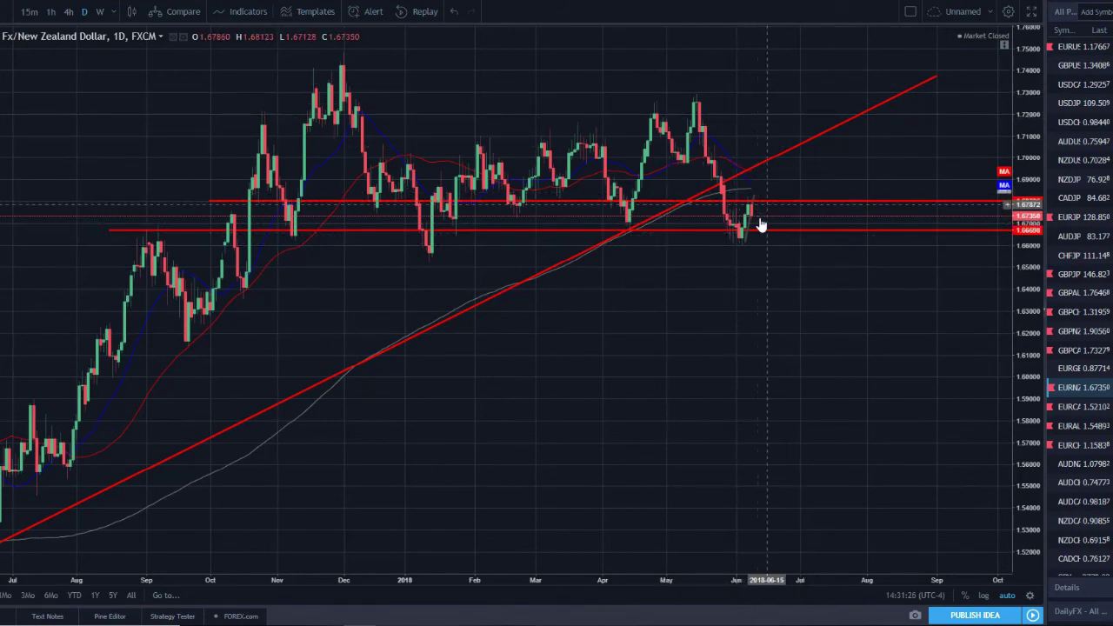
Check EUR/NZD on 4h, lower its daily support line to 1.6661, then open EUR/CAD.
{"action": "left_click", "coordinate": [67, 12]}
{"action": "scroll", "coordinate": [828, 378], "scroll_direction": "down", "scroll_amount": 1}
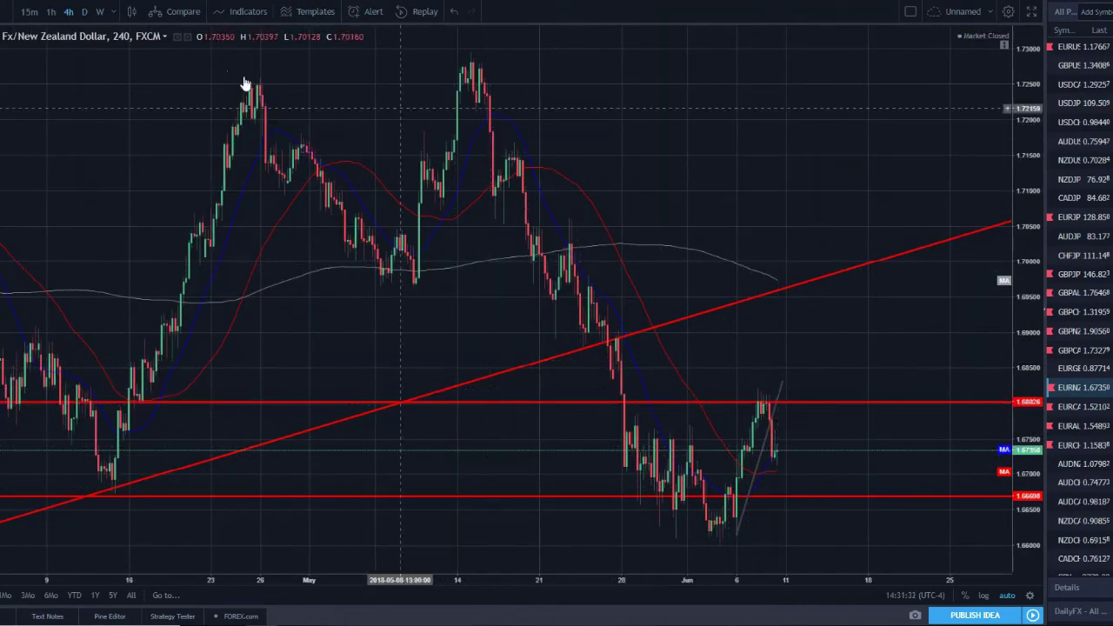
{"action": "left_click", "coordinate": [84, 11]}
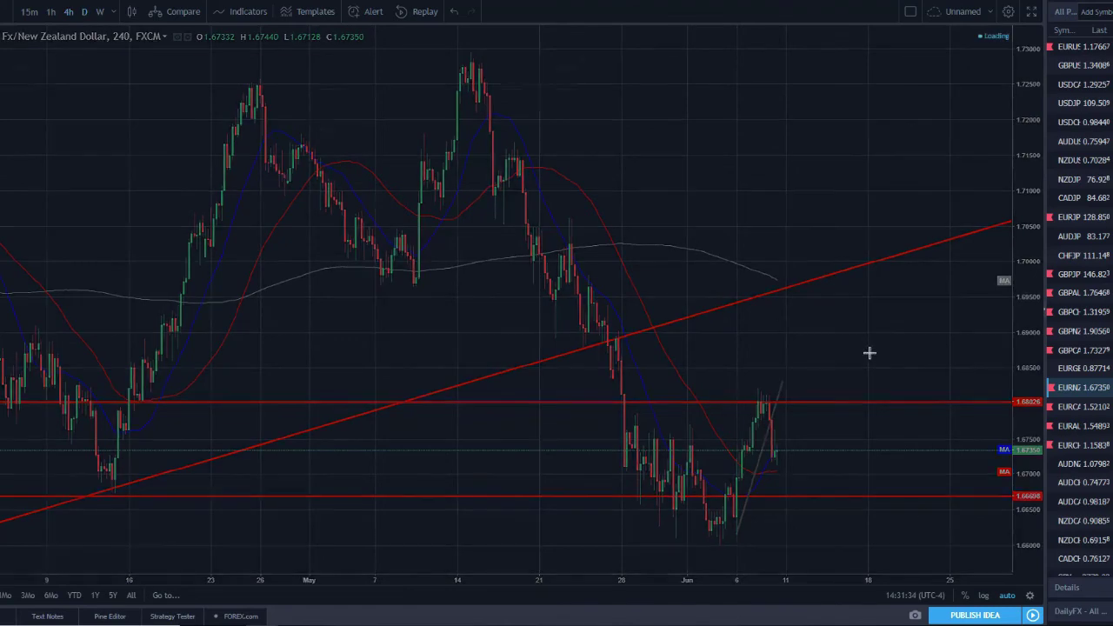
{"action": "scroll", "coordinate": [798, 472], "scroll_direction": "up", "scroll_amount": 3}
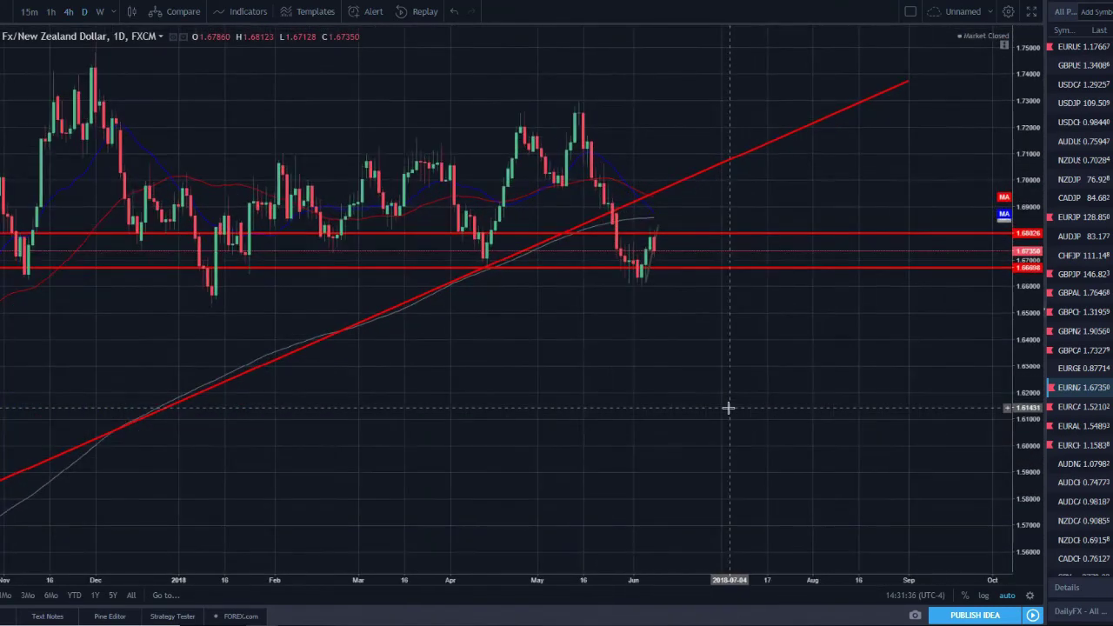
{"action": "scroll", "coordinate": [797, 477], "scroll_direction": "down", "scroll_amount": 3}
{"action": "left_click_drag", "start_coordinate": [794, 229], "coordinate": [791, 232]}
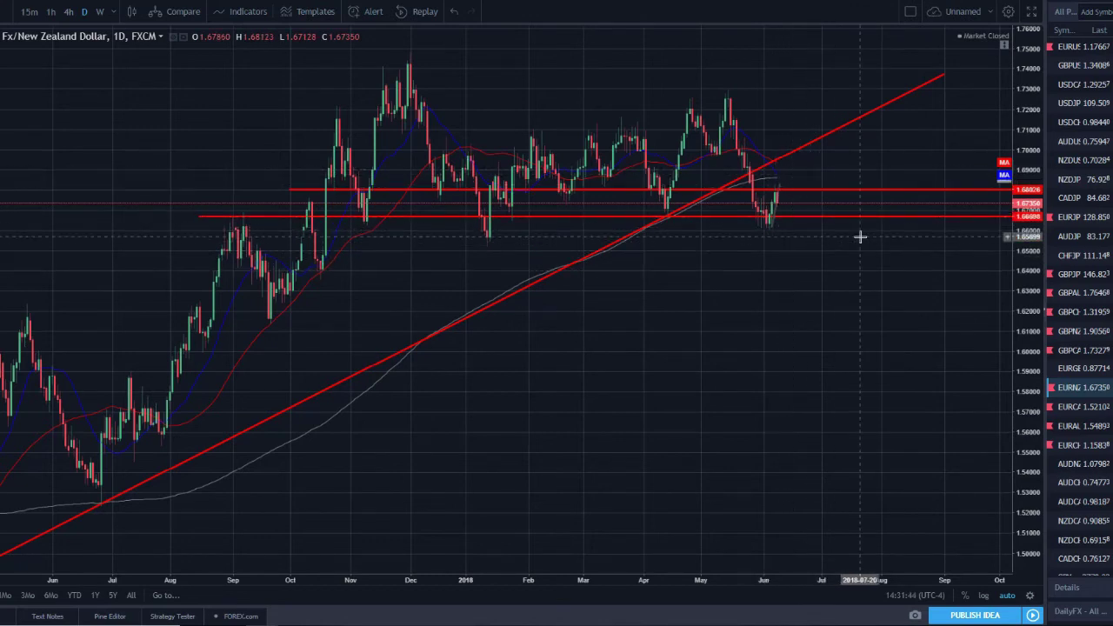
{"action": "left_click", "coordinate": [1090, 408]}
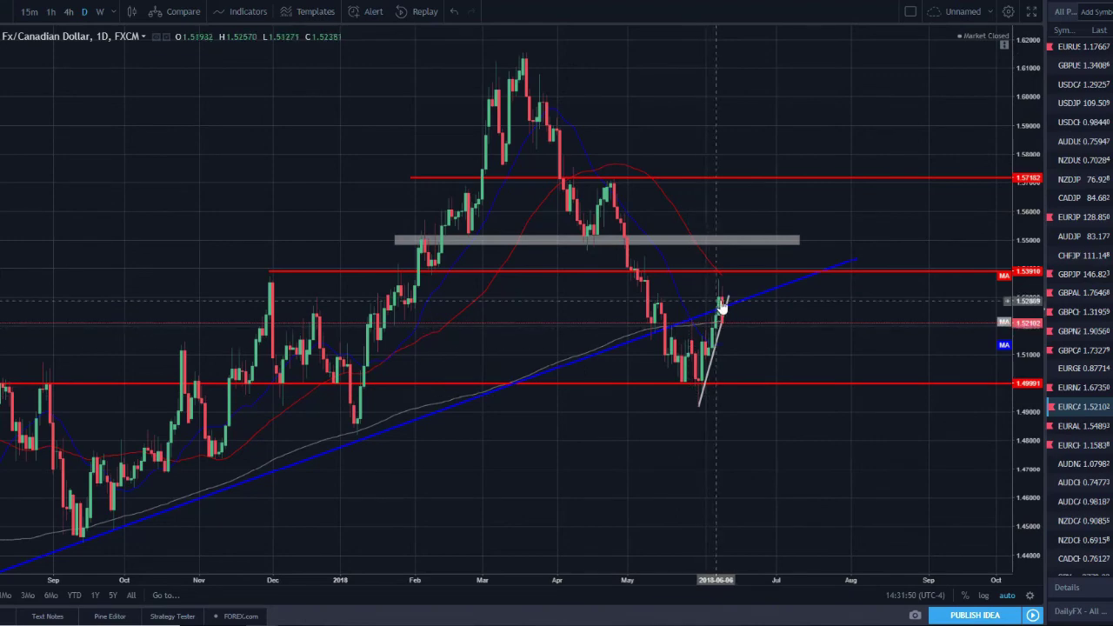
{"action": "scroll", "coordinate": [720, 309], "scroll_direction": "down", "scroll_amount": 3}
{"action": "scroll", "coordinate": [831, 255], "scroll_direction": "up", "scroll_amount": 2}
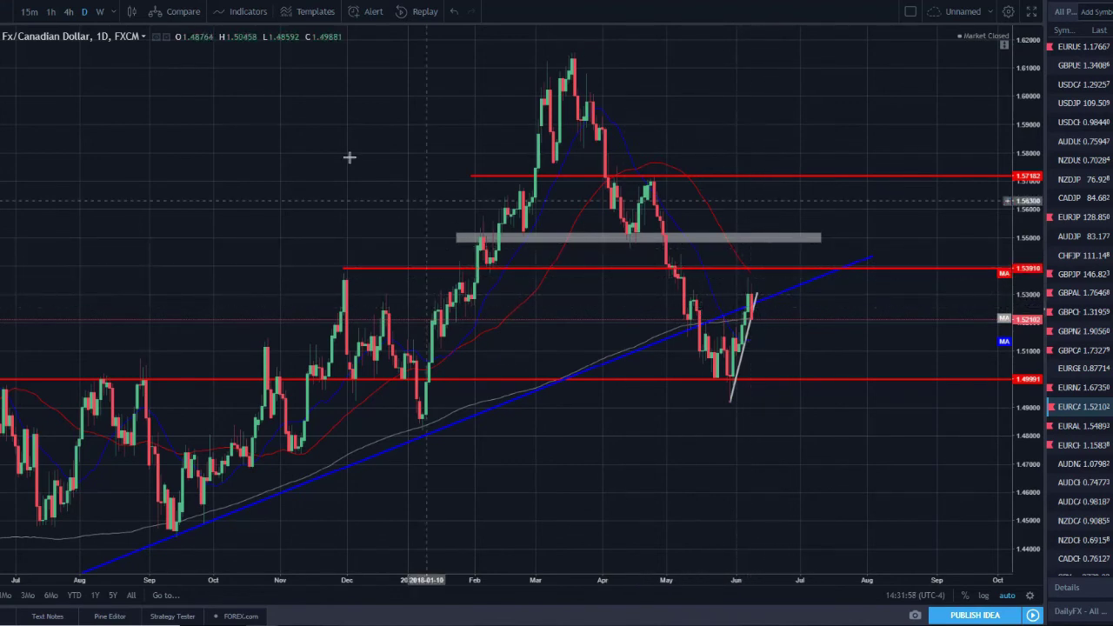
{"action": "left_click", "coordinate": [65, 14]}
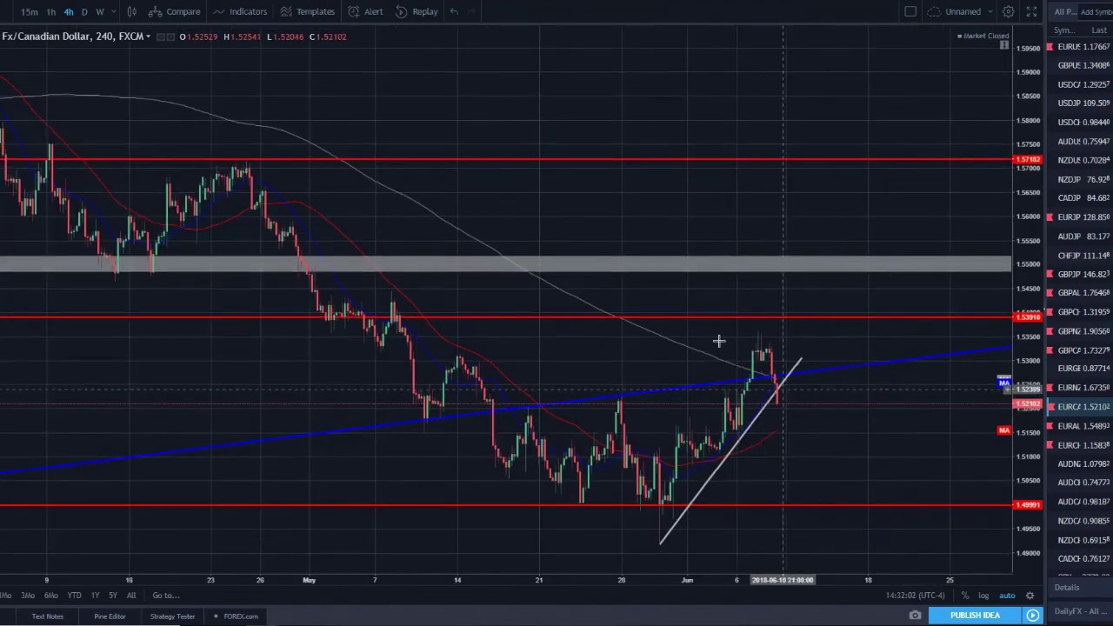
{"action": "left_click", "coordinate": [87, 12]}
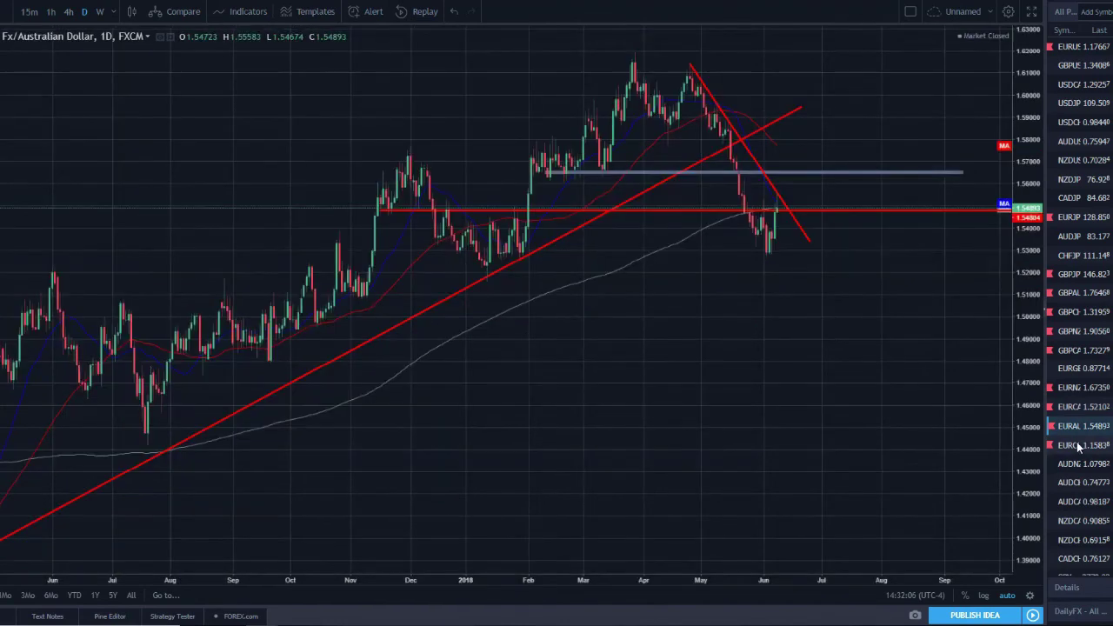
Zoom the EUR/AUD daily chart in and out, then bring up the EUR/CHF daily chart.
{"action": "scroll", "coordinate": [574, 326], "scroll_direction": "up", "scroll_amount": 2}
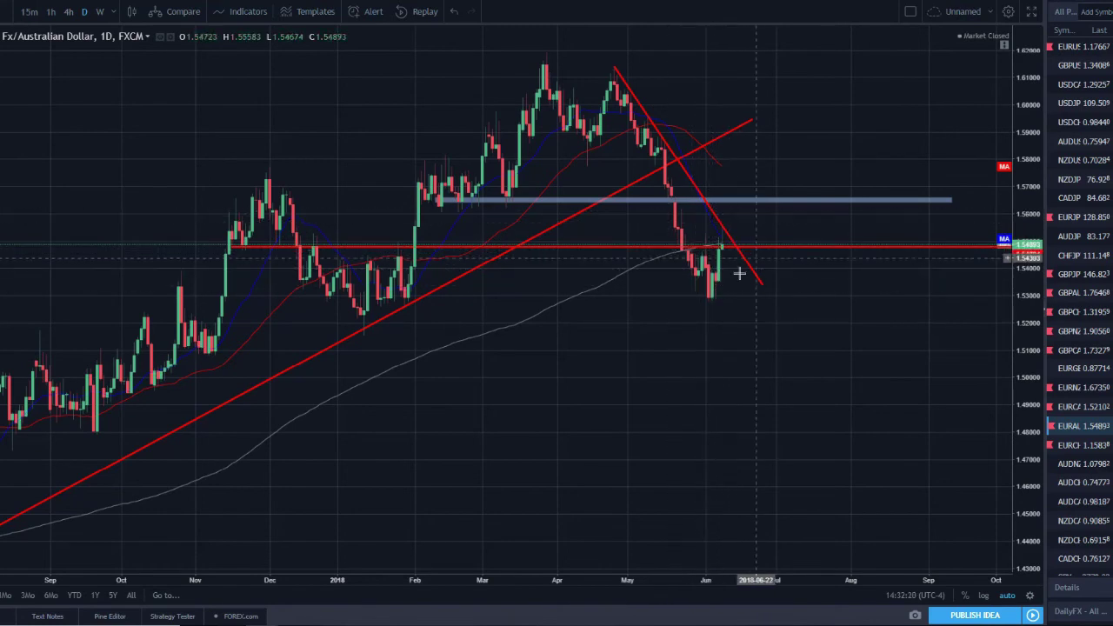
{"action": "scroll", "coordinate": [529, 373], "scroll_direction": "up", "scroll_amount": 2}
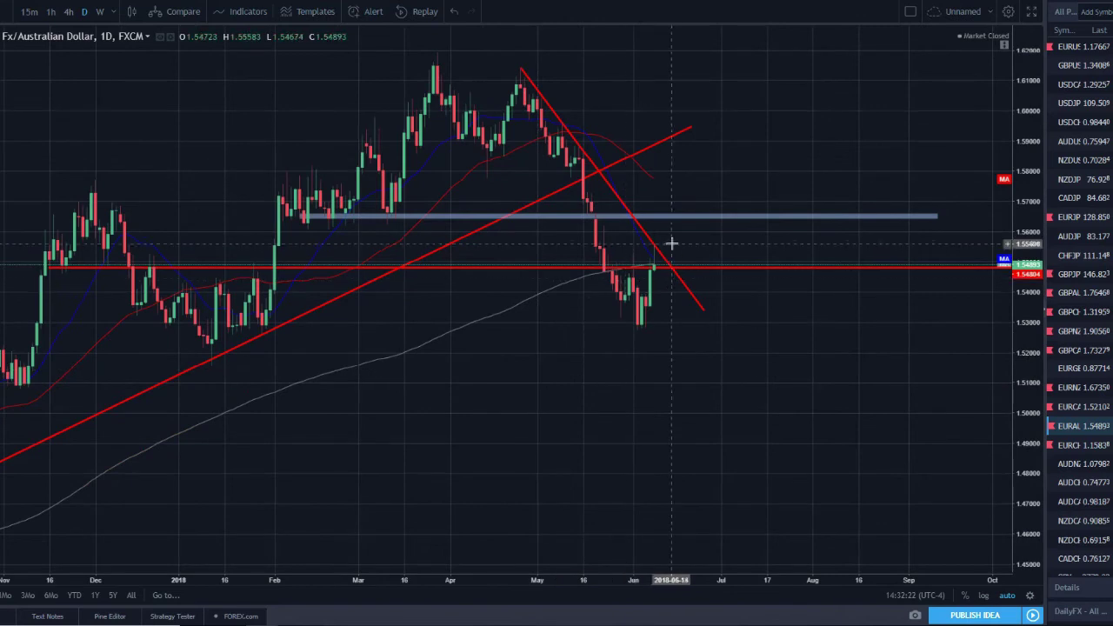
{"action": "scroll", "coordinate": [773, 368], "scroll_direction": "down", "scroll_amount": 3}
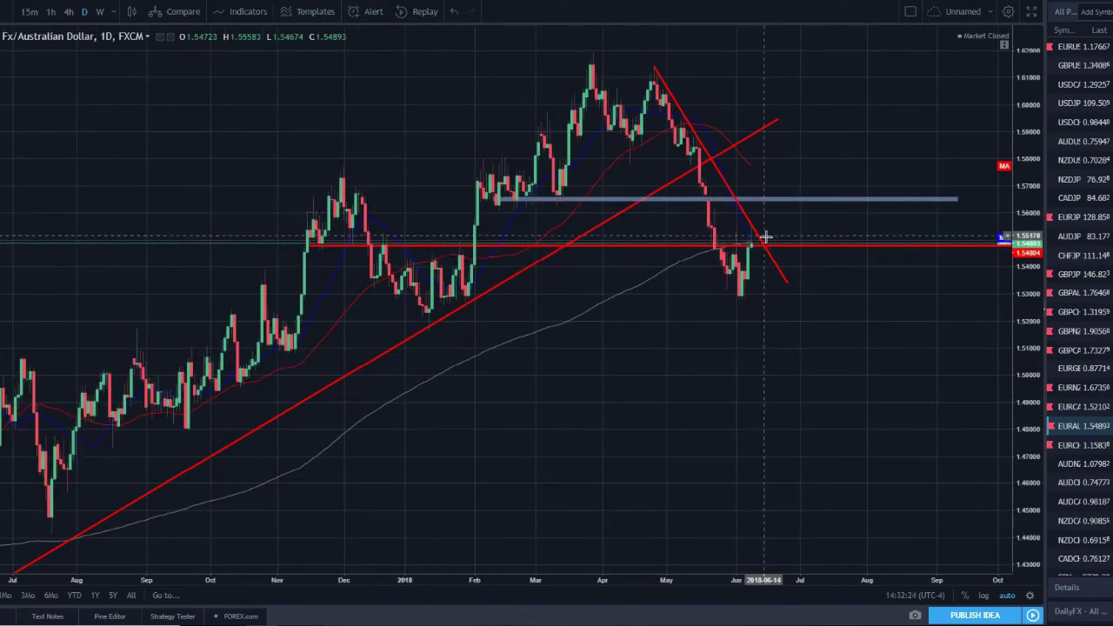
{"action": "left_click", "coordinate": [1085, 445]}
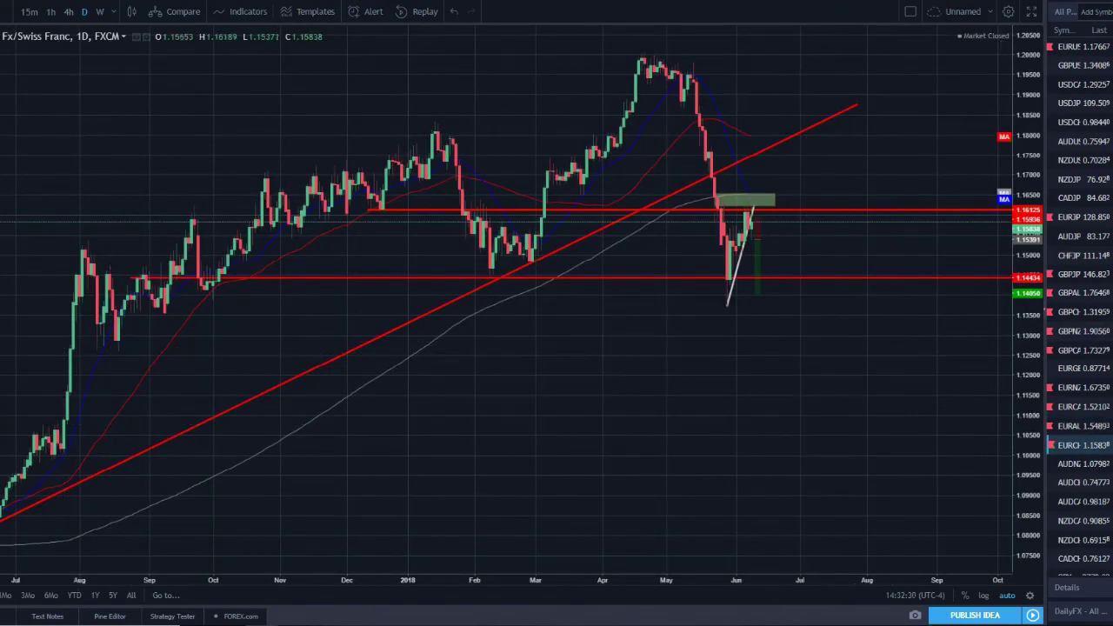
Review EUR/CHF on 1h candles, panning back through earlier bars, then on 4h candles.
{"action": "left_click", "coordinate": [52, 12]}
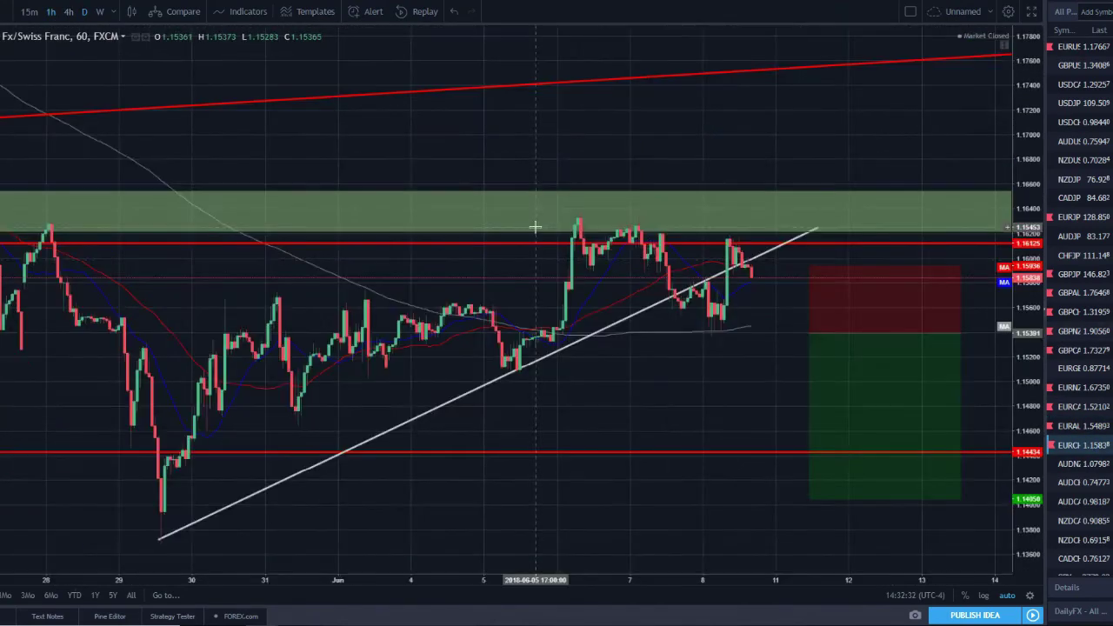
{"action": "left_click_drag", "start_coordinate": [534, 229], "coordinate": [716, 267]}
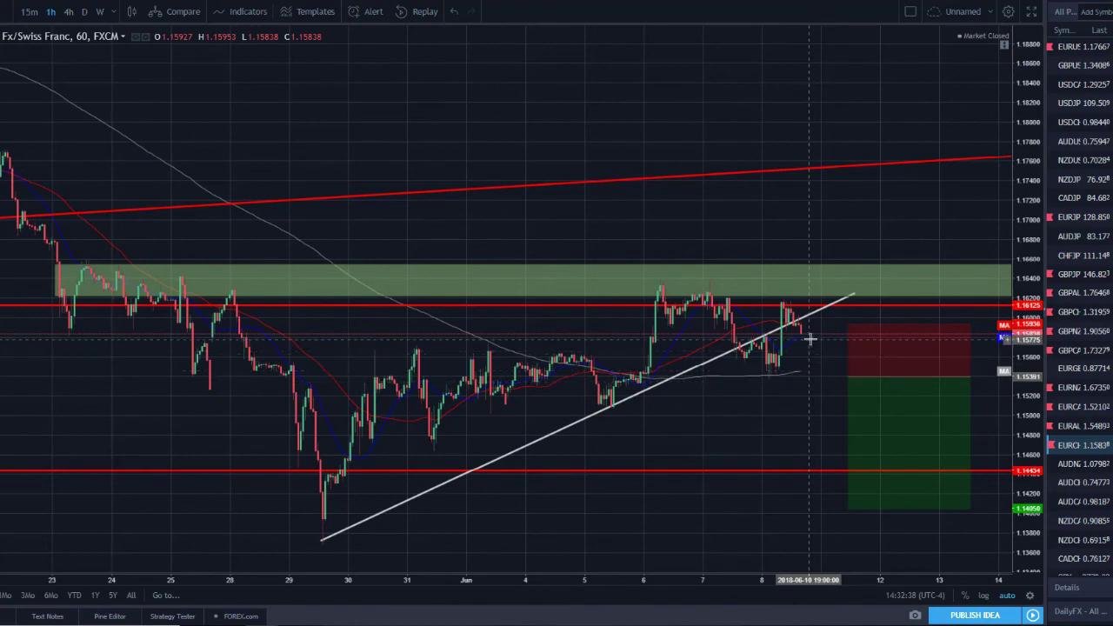
{"action": "left_click", "coordinate": [68, 12]}
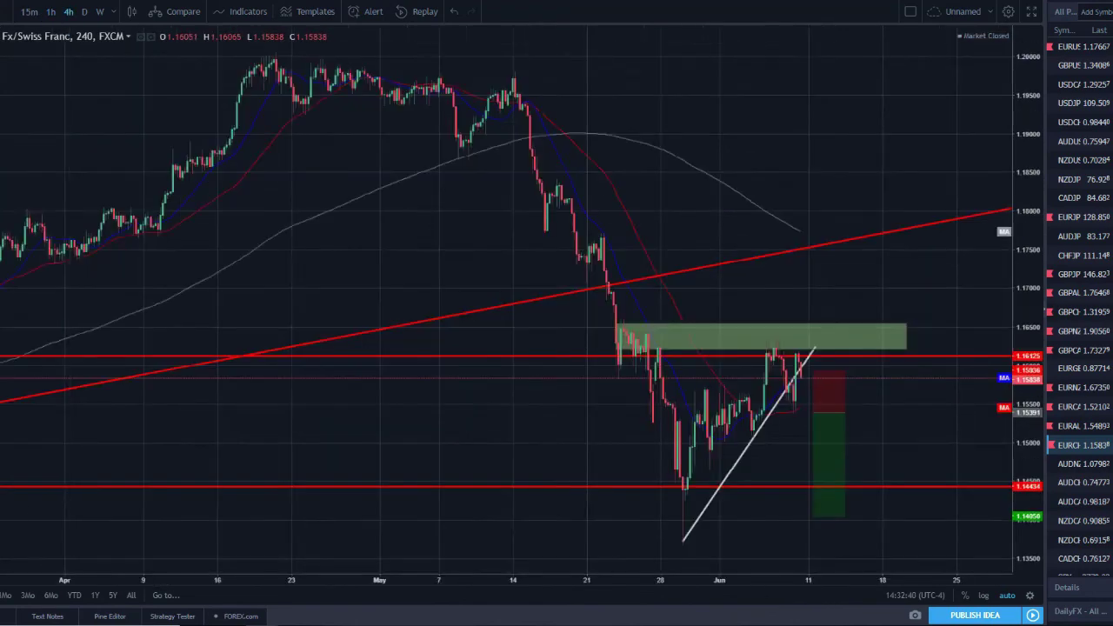
Delete the short-position setup from the EUR/CHF chart.
{"action": "left_click", "coordinate": [837, 399]}
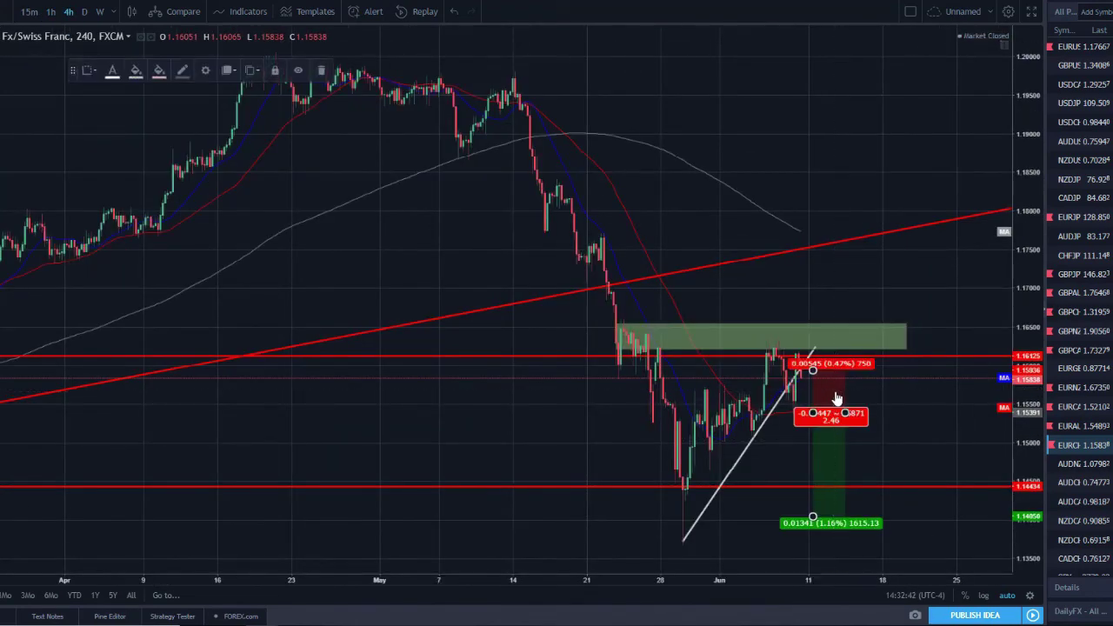
{"action": "key", "text": "Delete"}
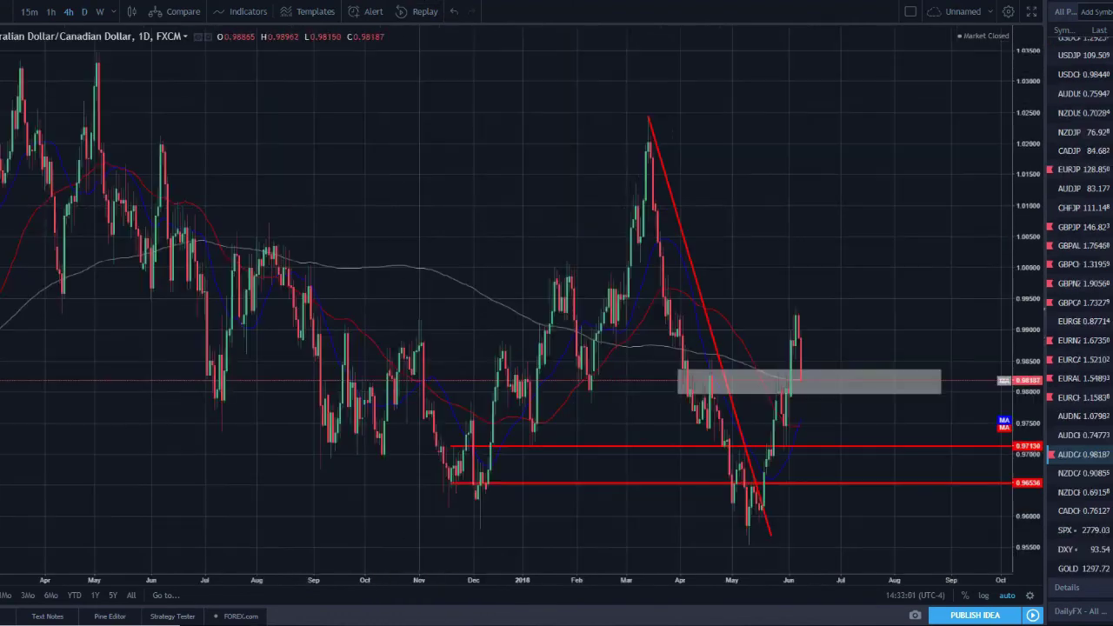
{"action": "scroll", "coordinate": [604, 330], "scroll_direction": "up", "scroll_amount": 3}
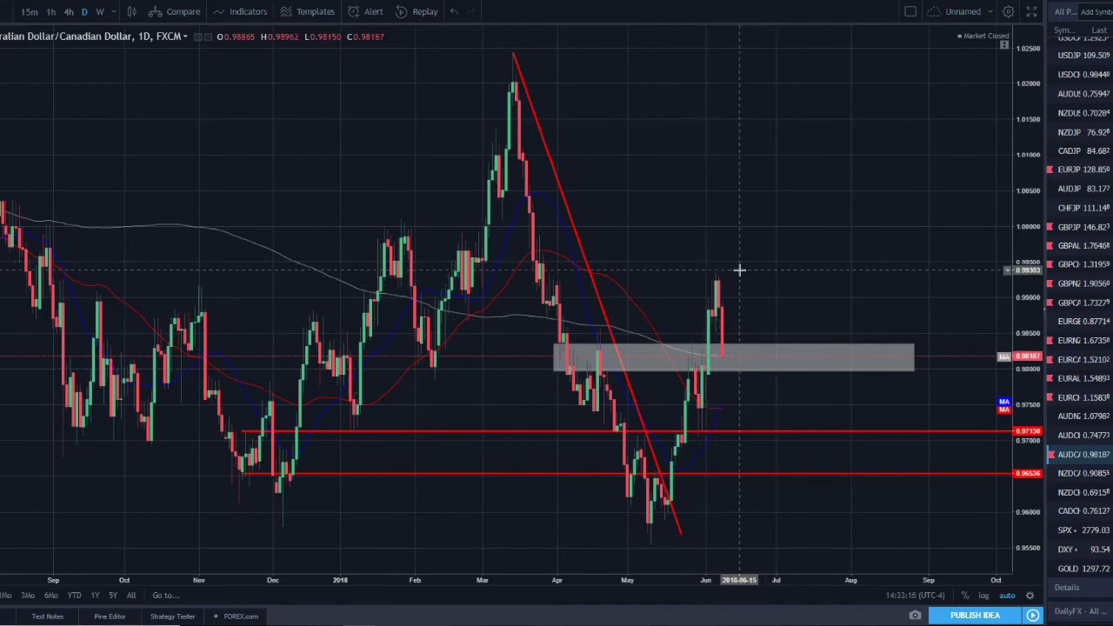
{"action": "left_click", "coordinate": [67, 12]}
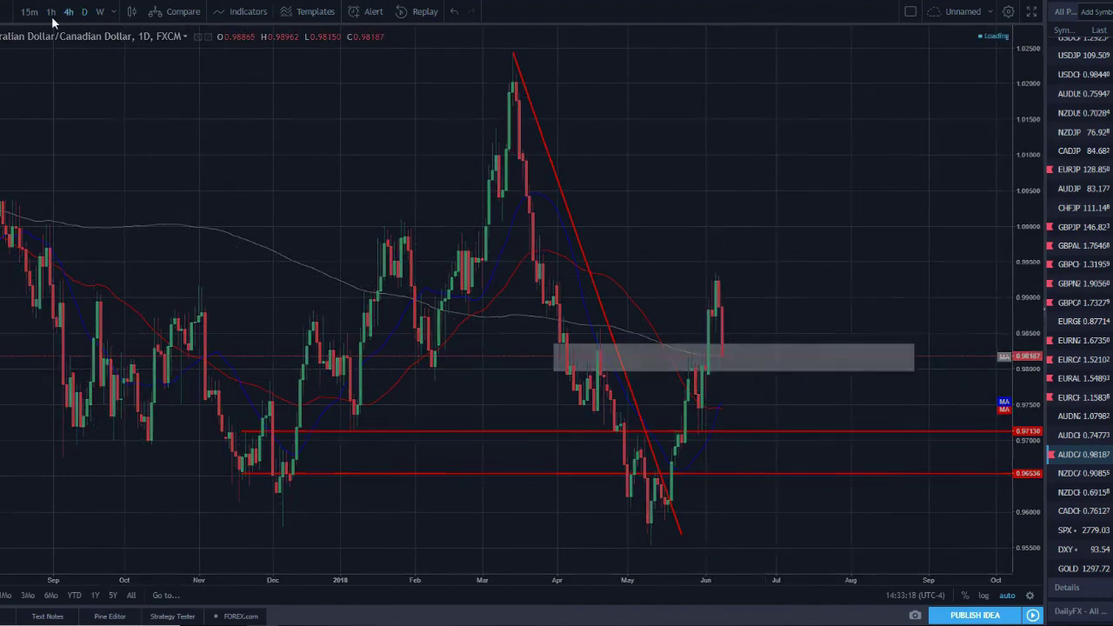
{"action": "left_click", "coordinate": [50, 12]}
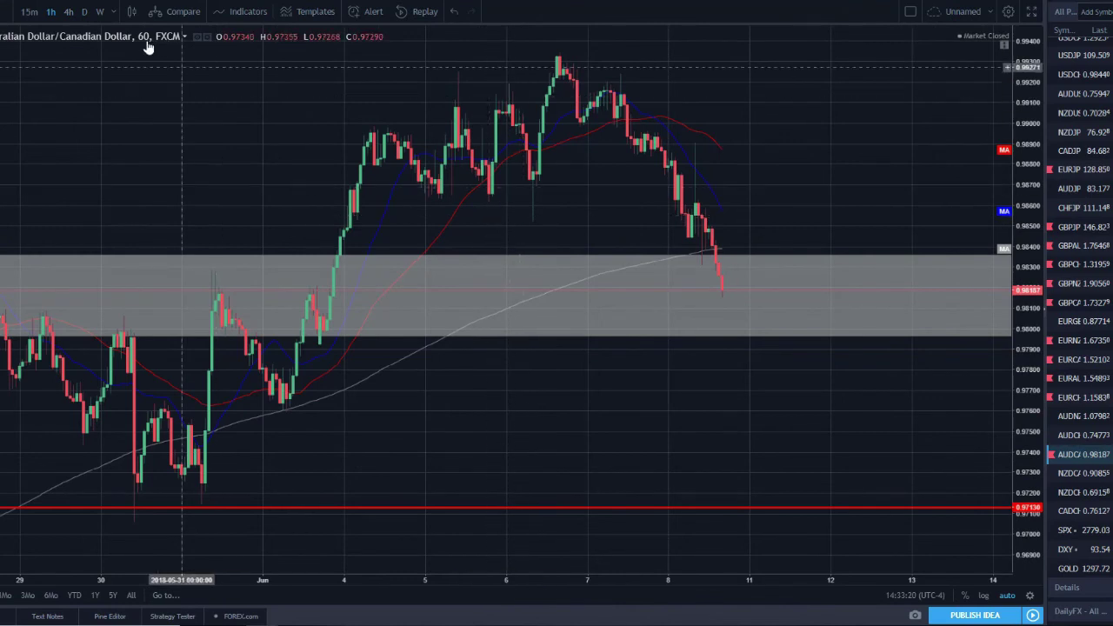
{"action": "left_click", "coordinate": [86, 11]}
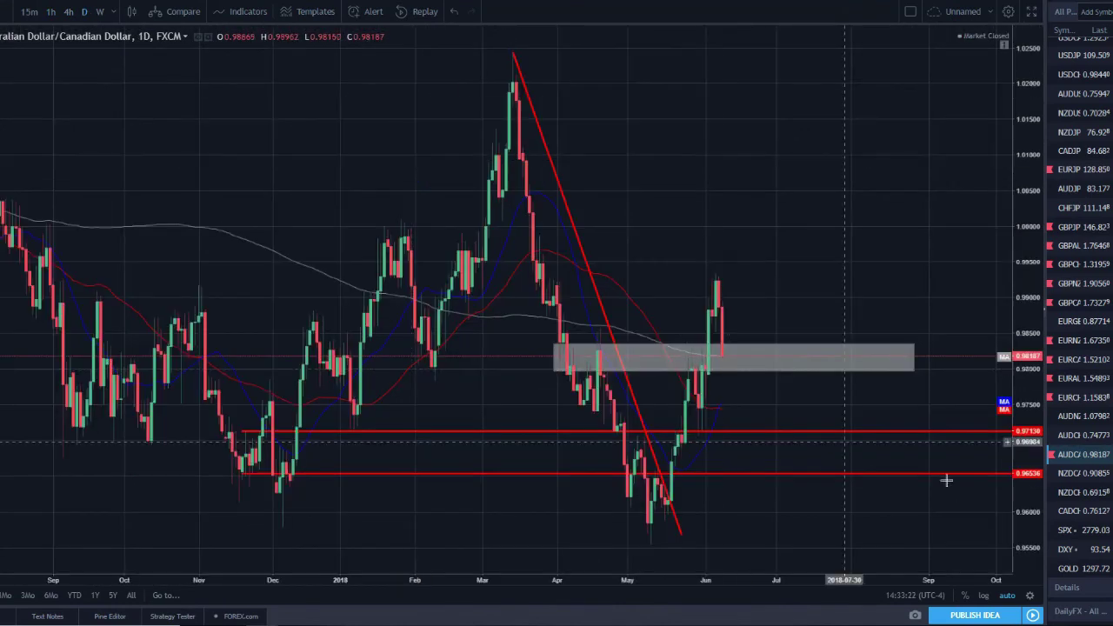